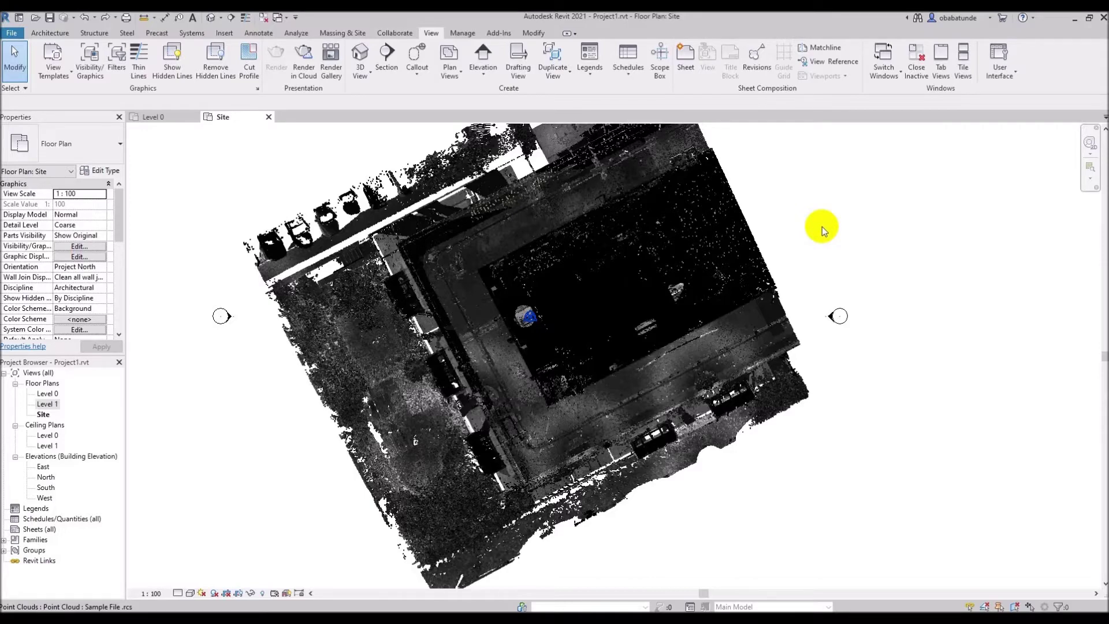
Delete the linked point cloud so only the four elevation markers and base point remain
click(735, 235)
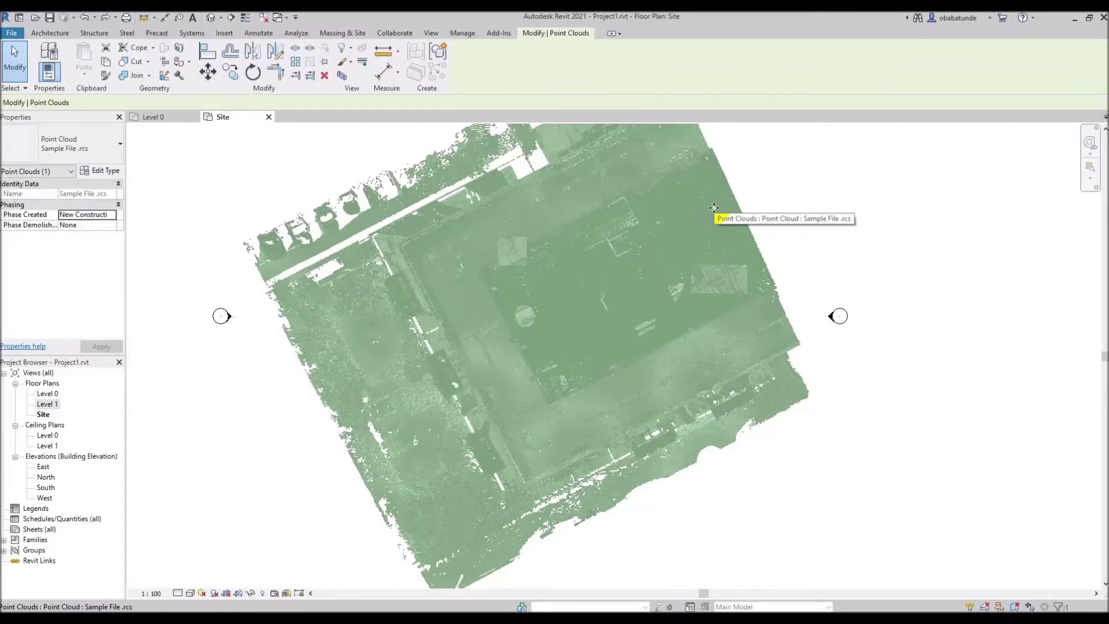
key(Delete)
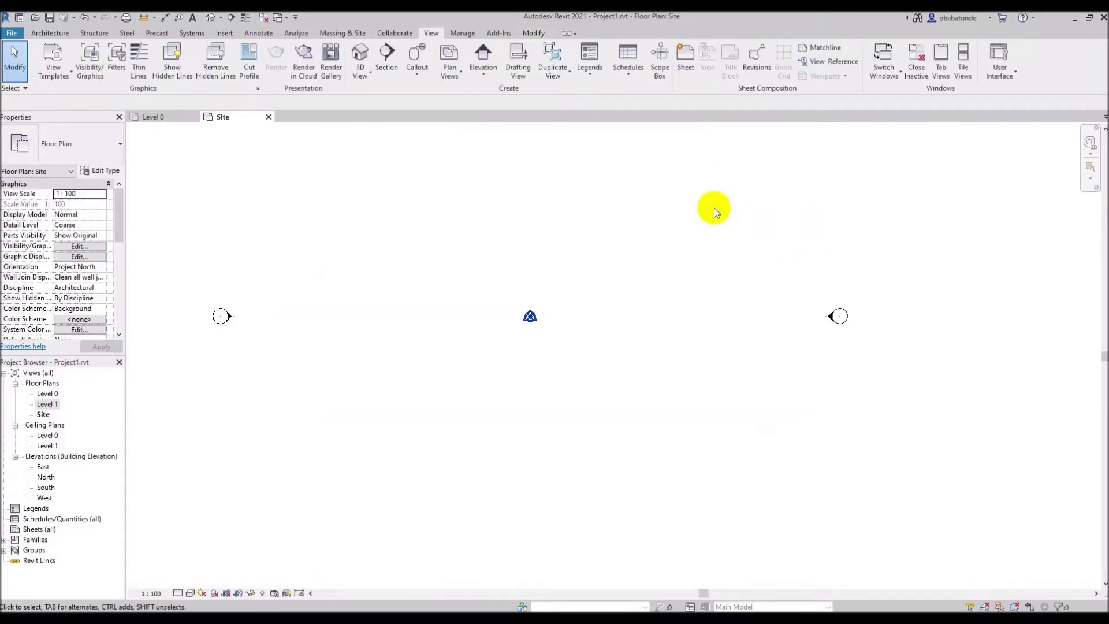
scroll(641, 231, down, 2)
mouse_move(631, 223)
middle_down()
mouse_move(615, 268)
mouse_move(586, 268)
middle_up()
scroll(587, 266, down, 1)
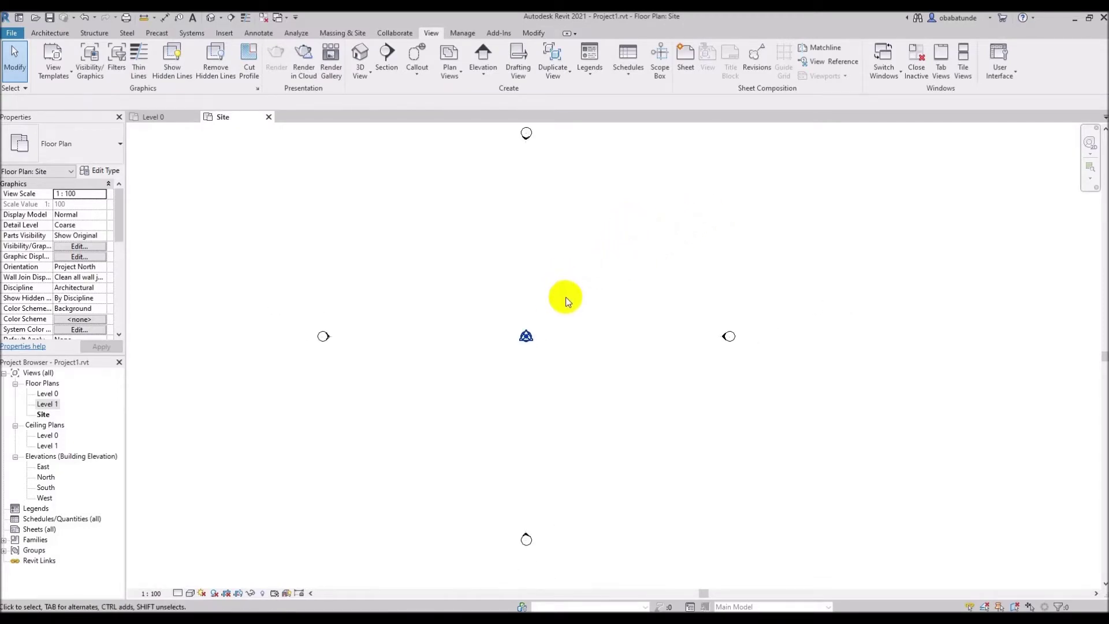
scroll(543, 342, up, 1)
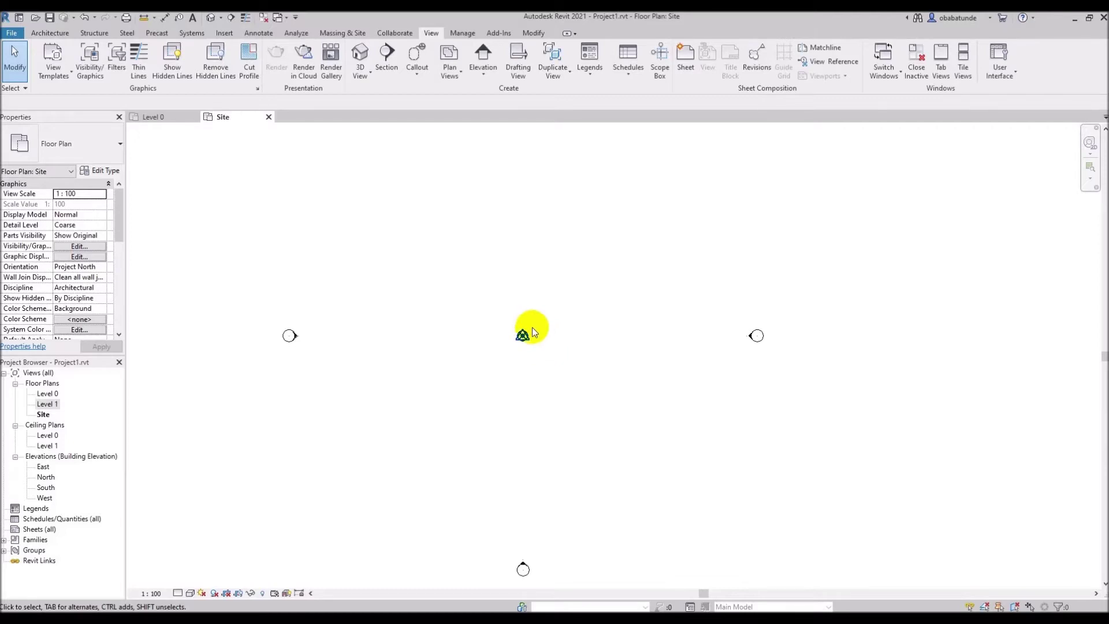
Drag the project base point up-right to N/S 9996.2, E/W 11683.1, leaving the survey point at 0,0,0
click(528, 334)
drag(528, 334, 629, 252)
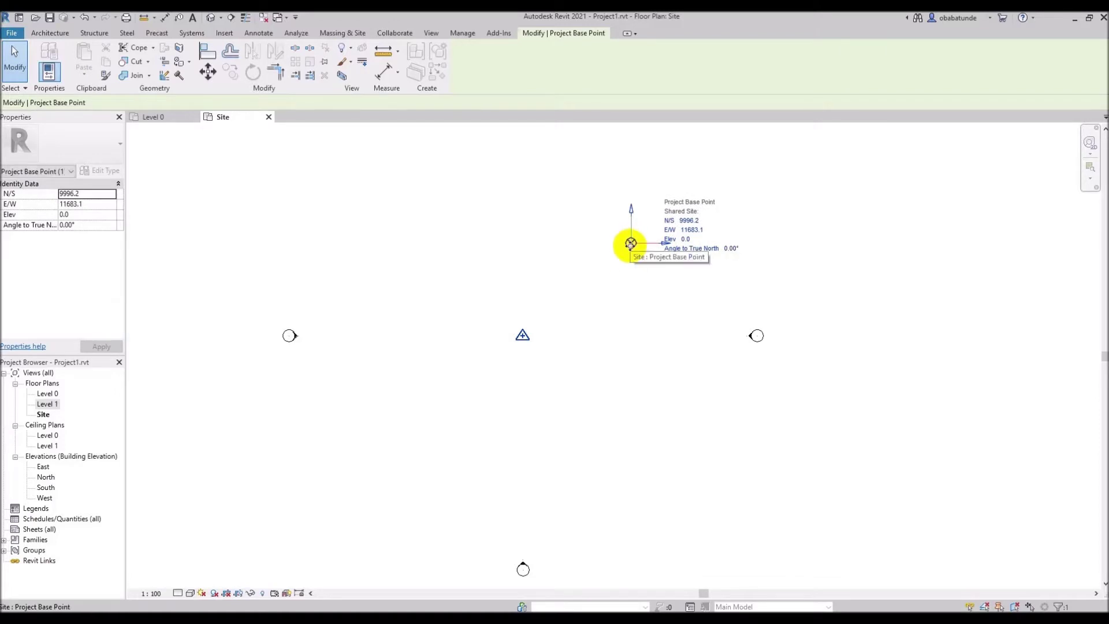
click(523, 335)
scroll(578, 297, up, 1)
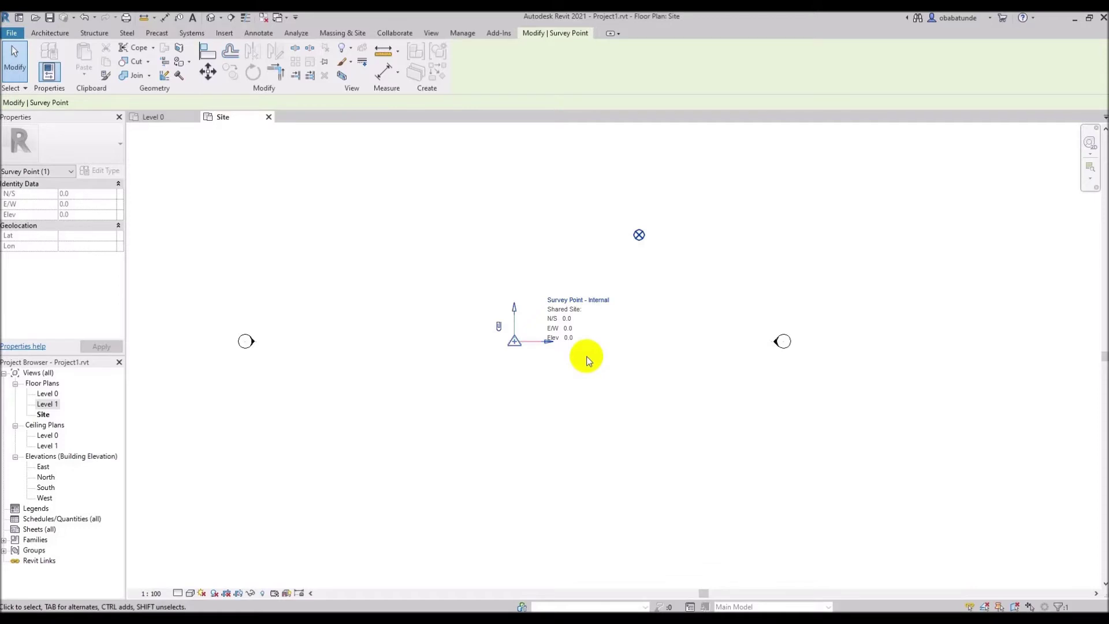
key(Escape)
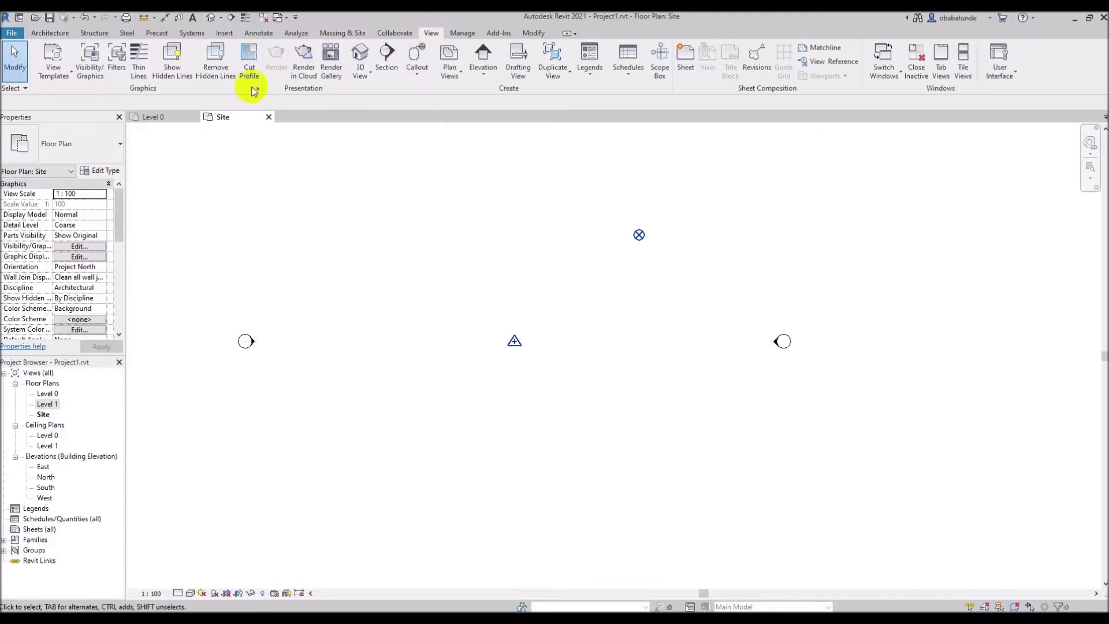
click(87, 57)
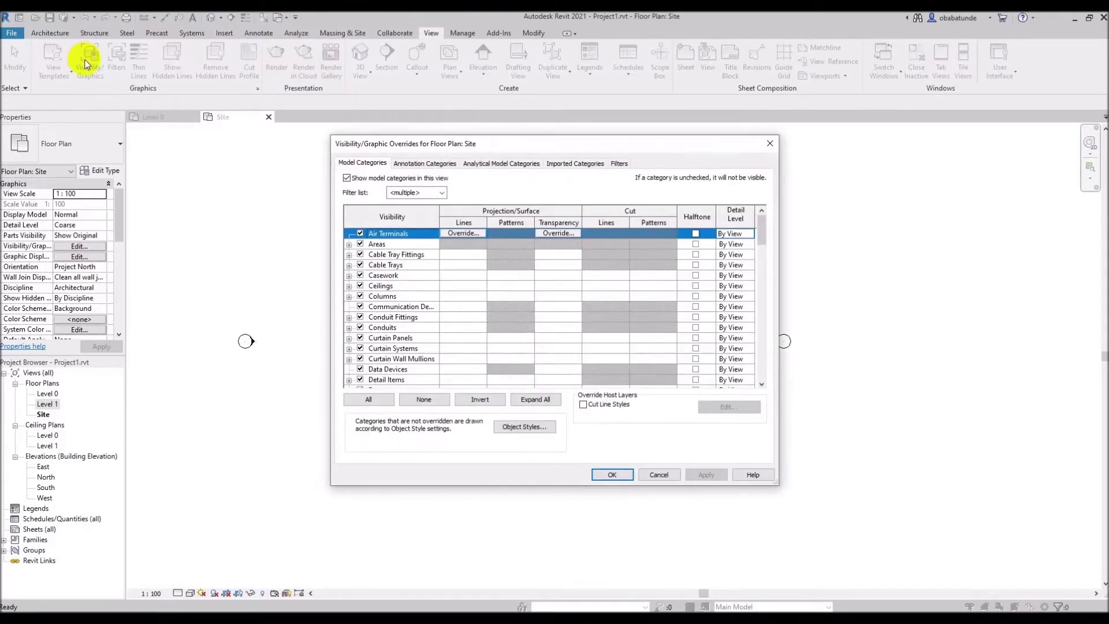
scroll(386, 255, down, 9)
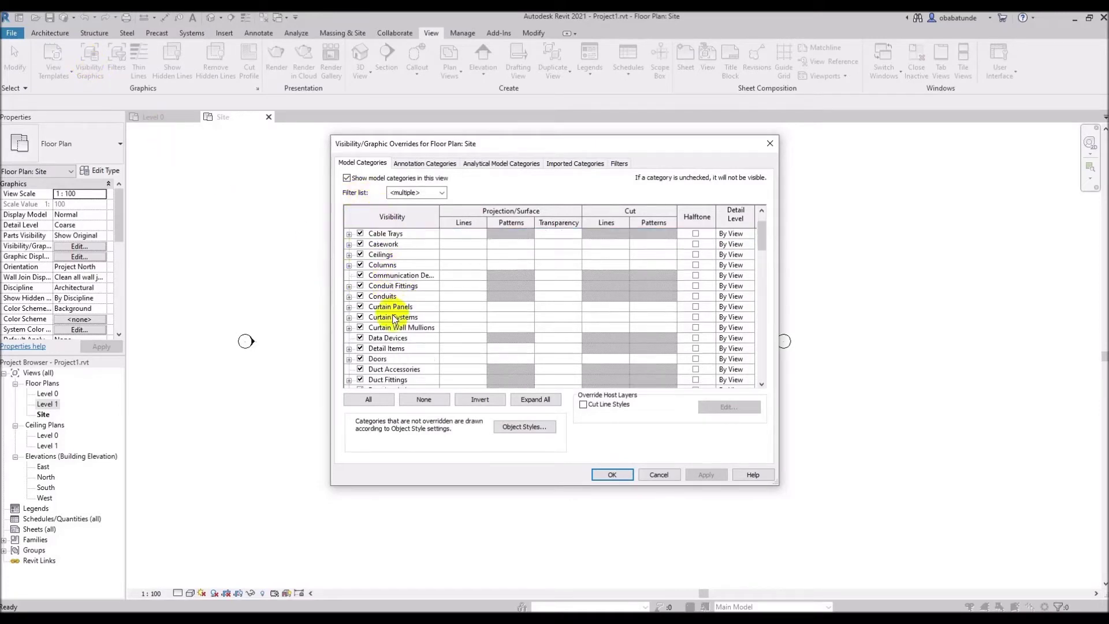
scroll(397, 339, down, 2)
scroll(400, 283, down, 5)
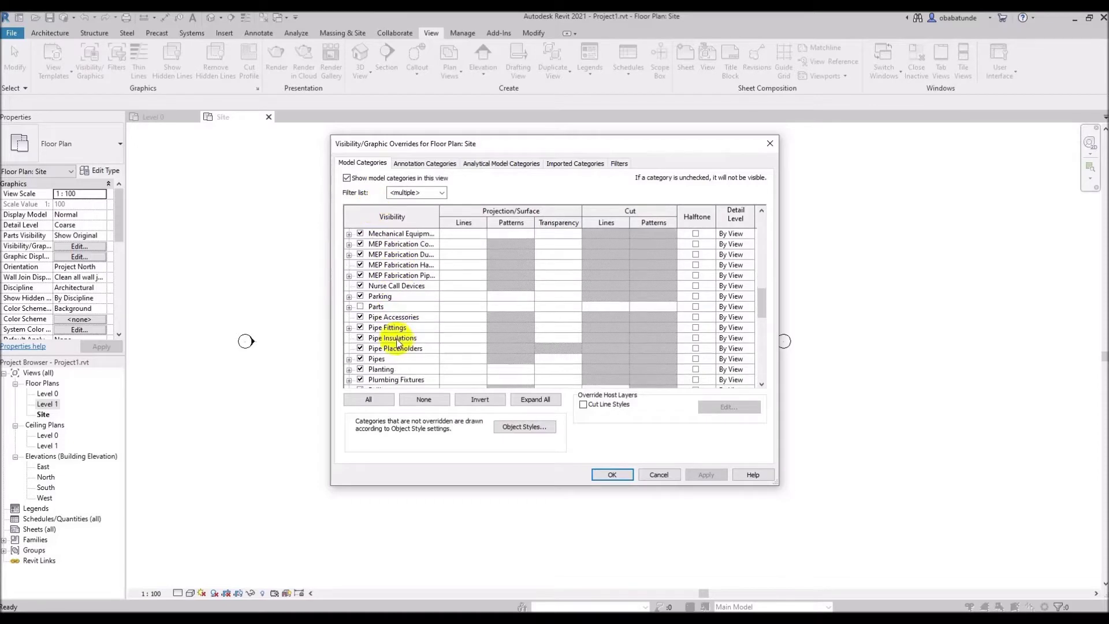
scroll(398, 339, down, 2)
click(350, 338)
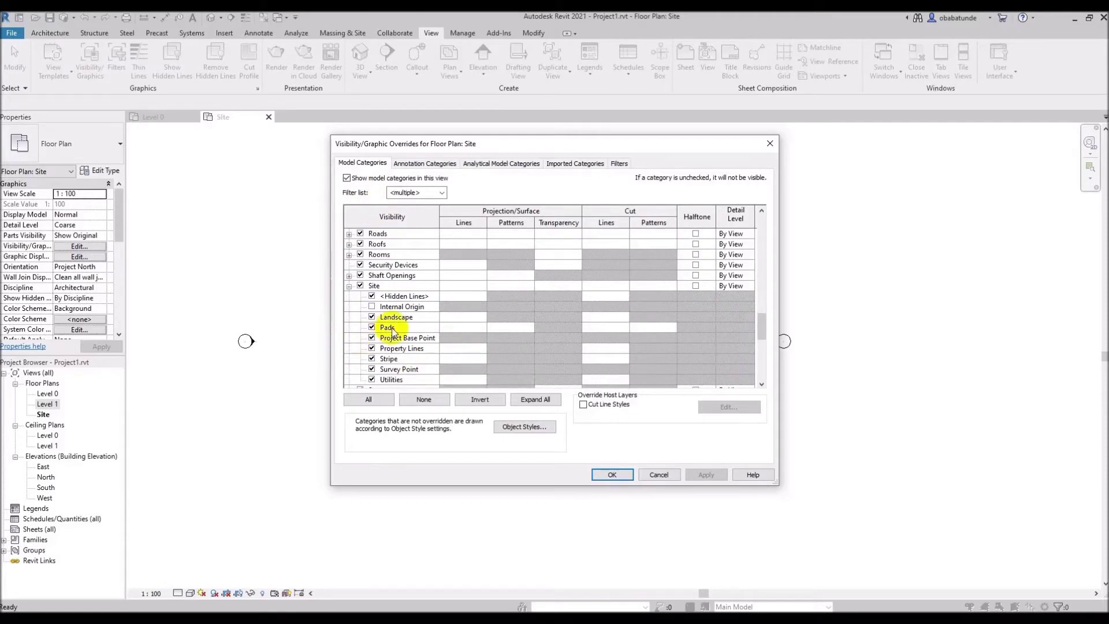
scroll(387, 332, down, 1)
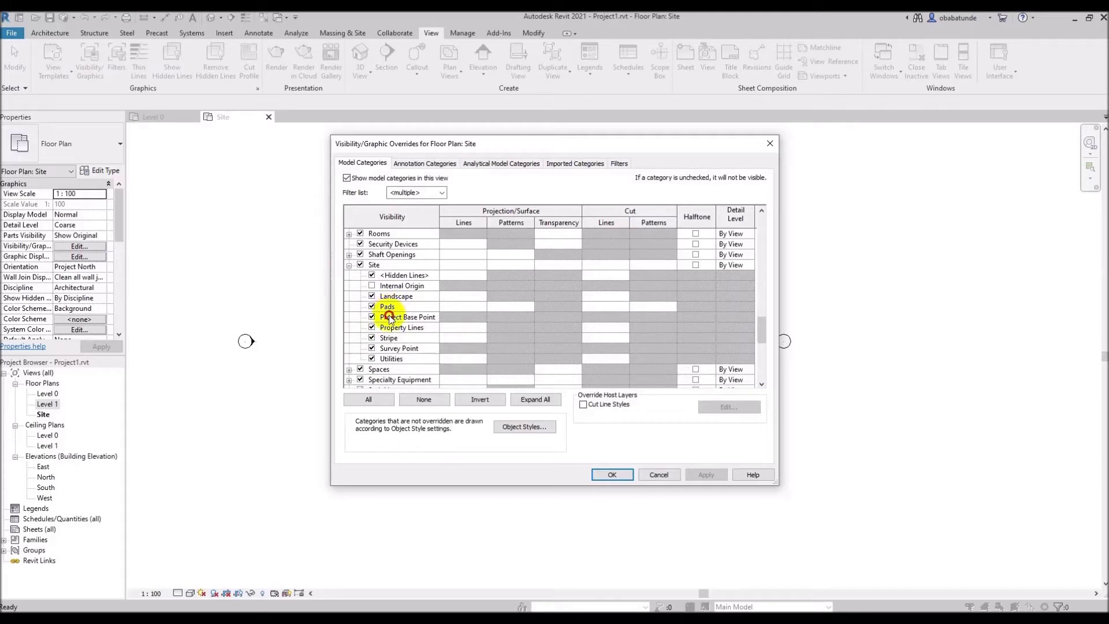
click(391, 318)
ctrl+click(396, 349)
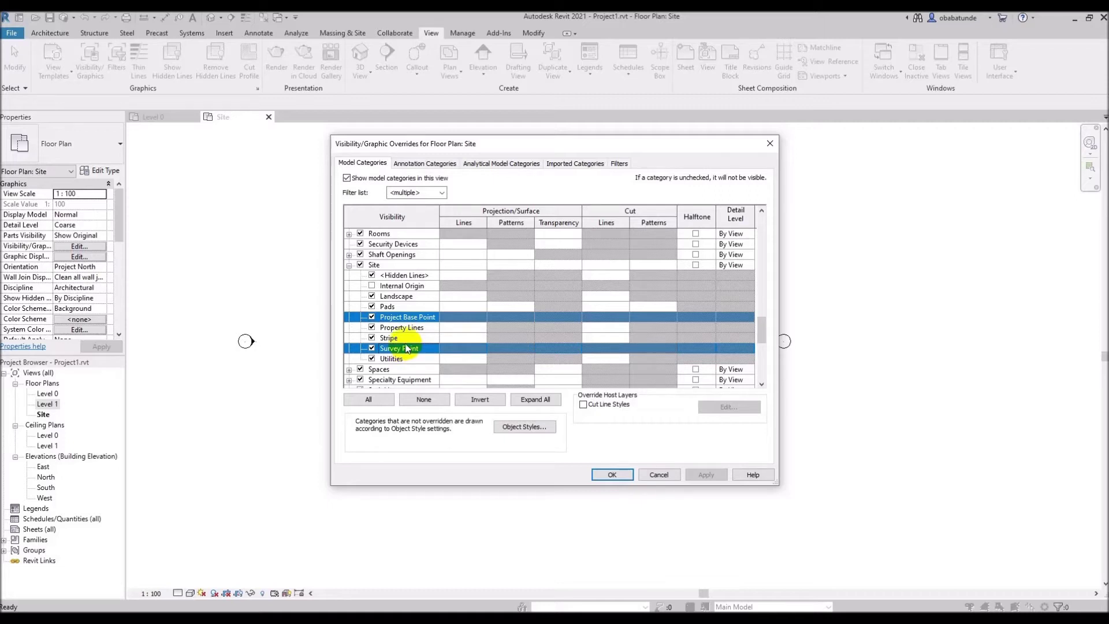
click(626, 477)
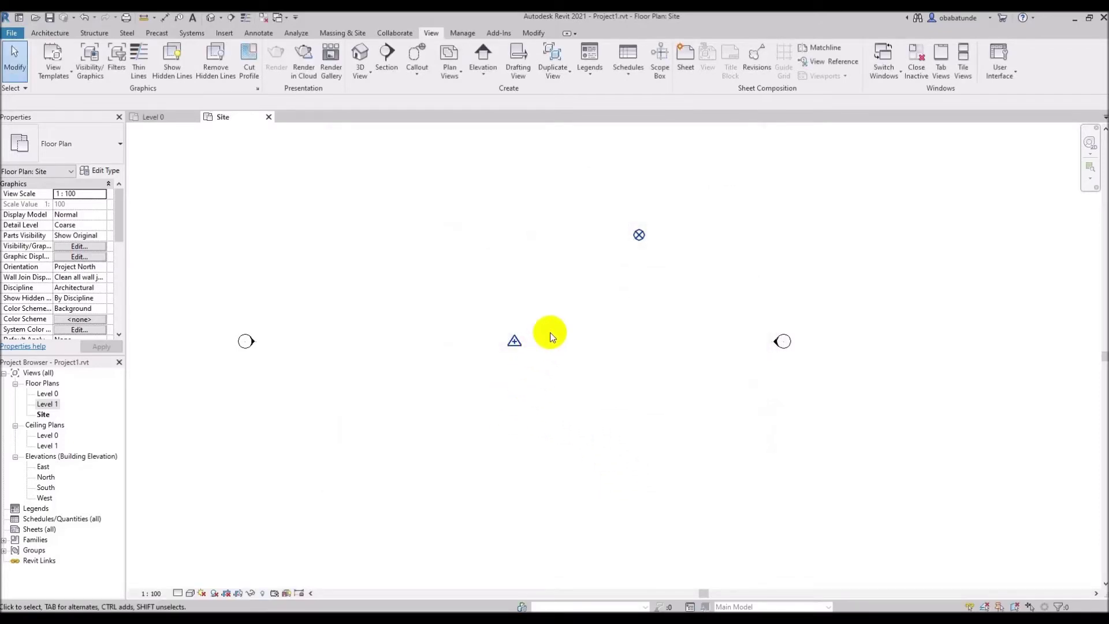
Drag the project base point up-left of the survey point to N/S 13636.1, E/W -6407.9
click(639, 235)
mouse_move(639, 234)
mouse_down()
mouse_move(538, 220)
mouse_move(621, 308)
mouse_move(446, 196)
mouse_up()
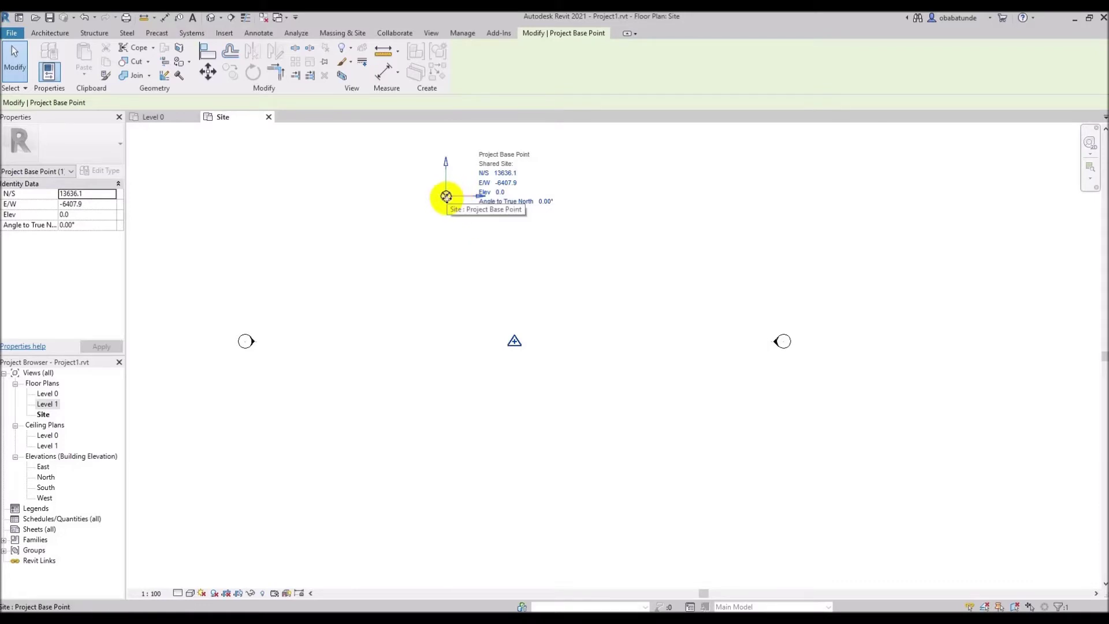
click(521, 245)
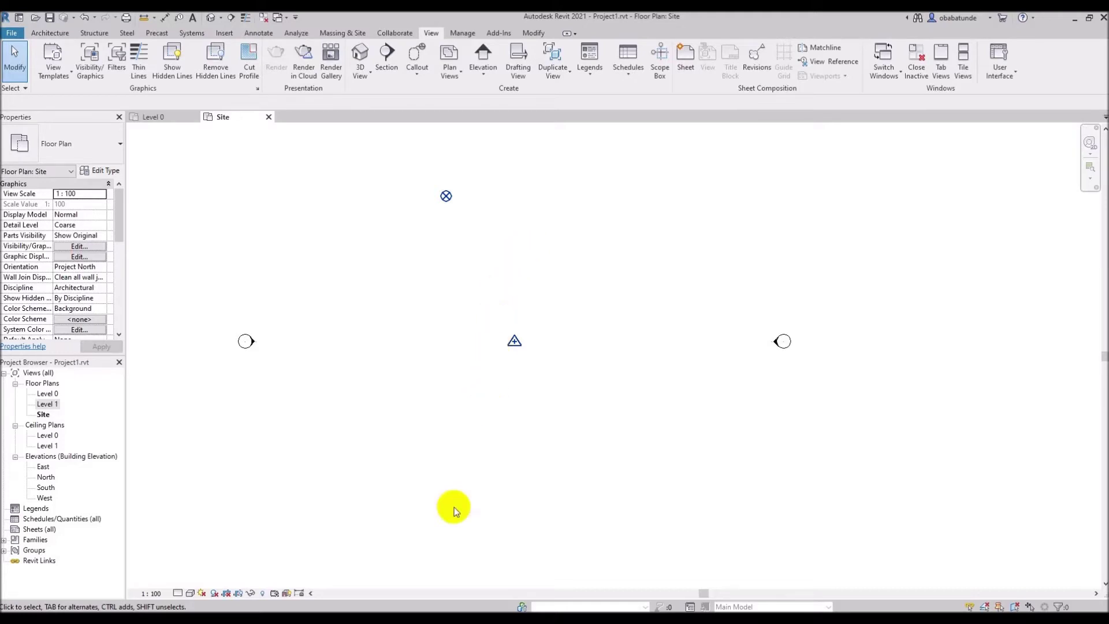
Show Coodinate.txt listing E/W 717517.7295, N/S 733180.1976 and ELEV 7.0355
click(438, 622)
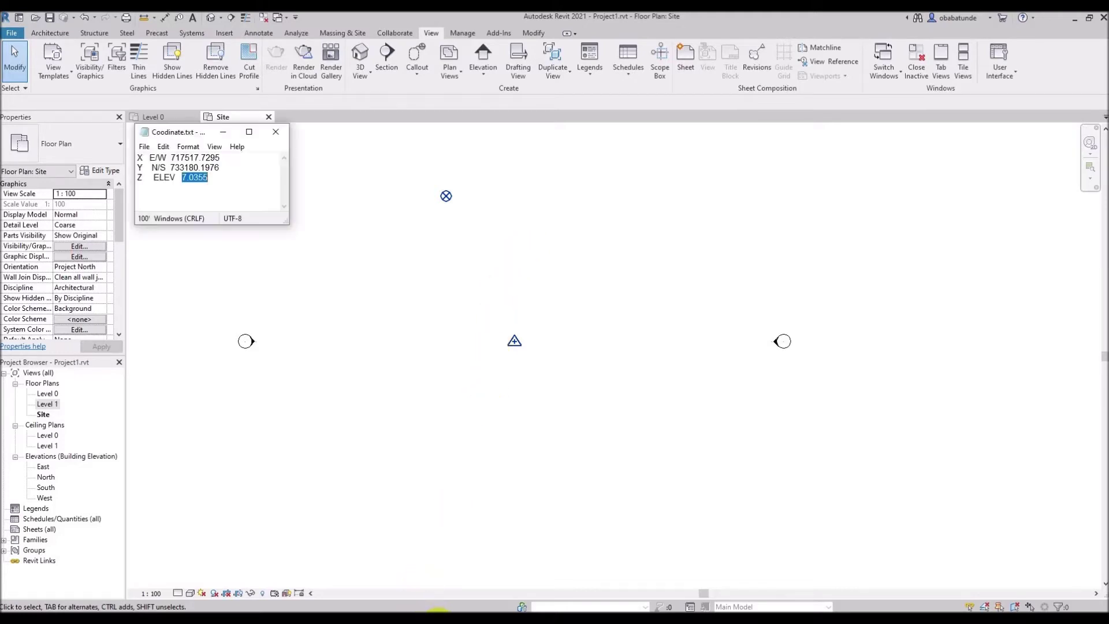
click(248, 188)
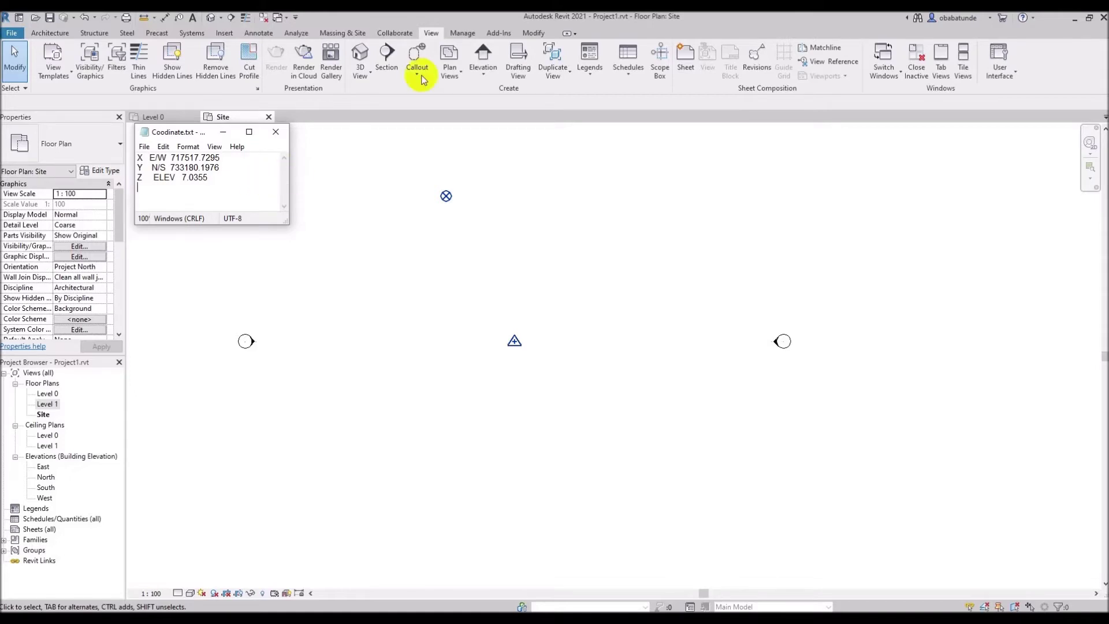
In Project Units, set the Length format to Meters rounded to 2 decimal places
click(462, 34)
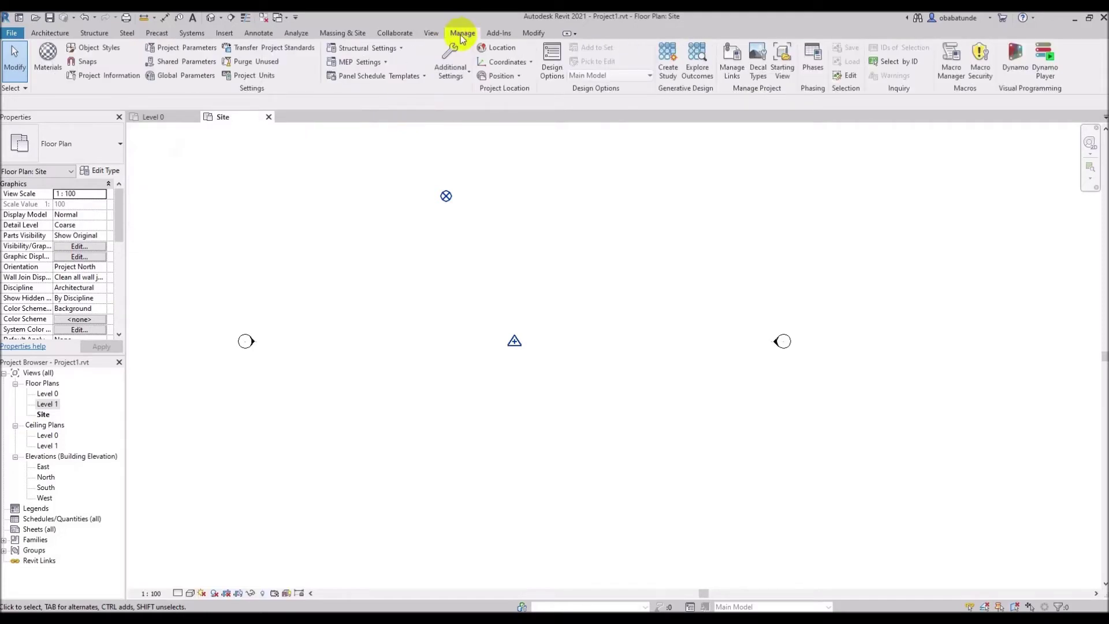
click(257, 76)
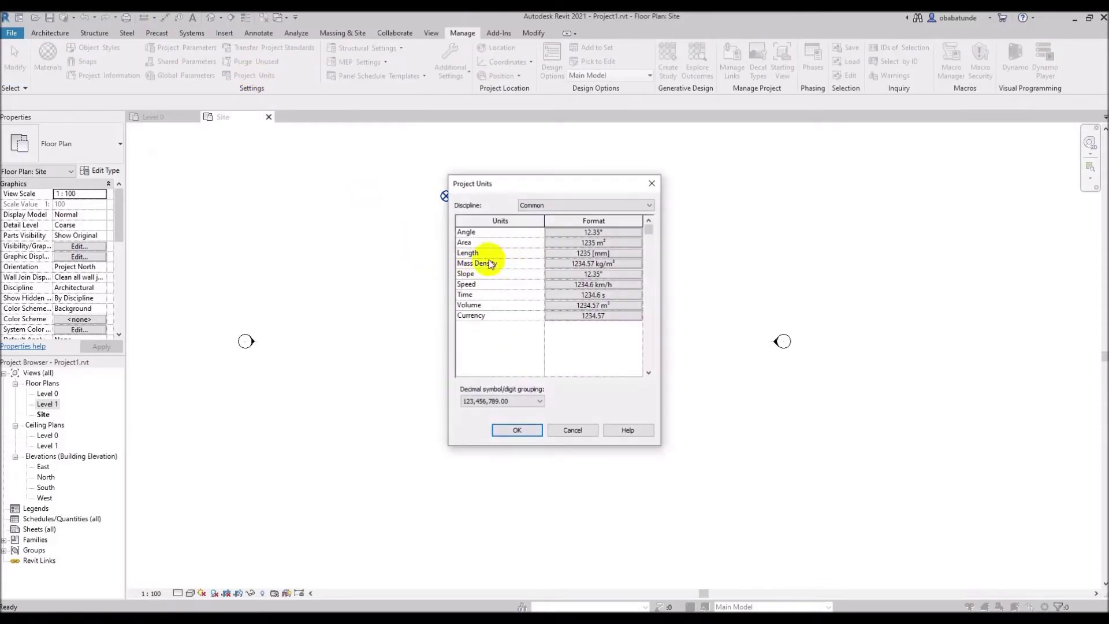
click(585, 255)
click(588, 254)
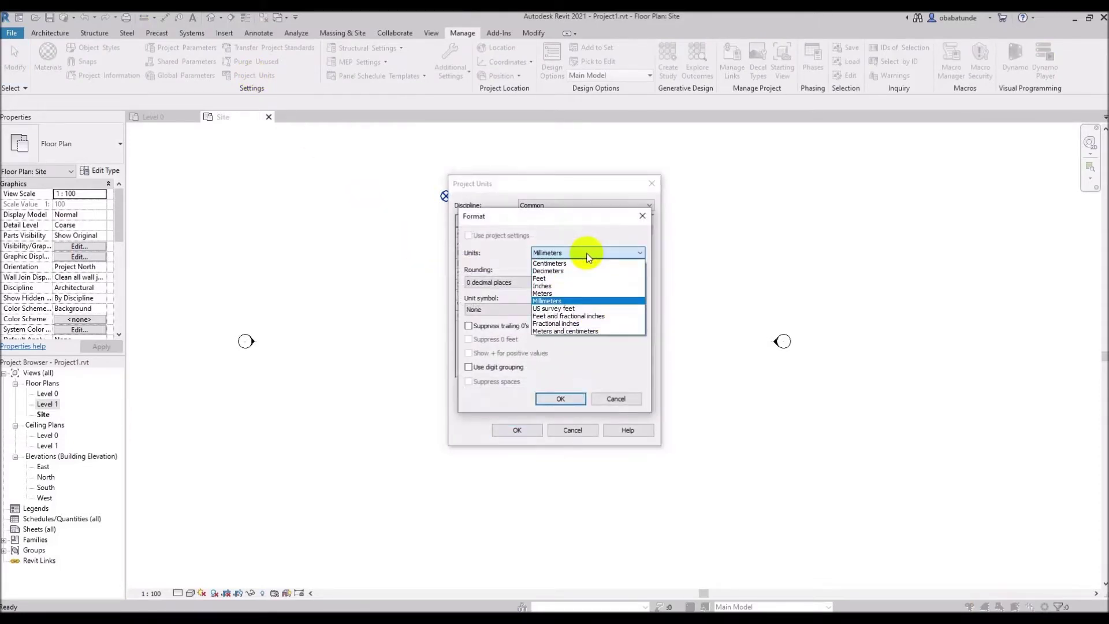
click(561, 293)
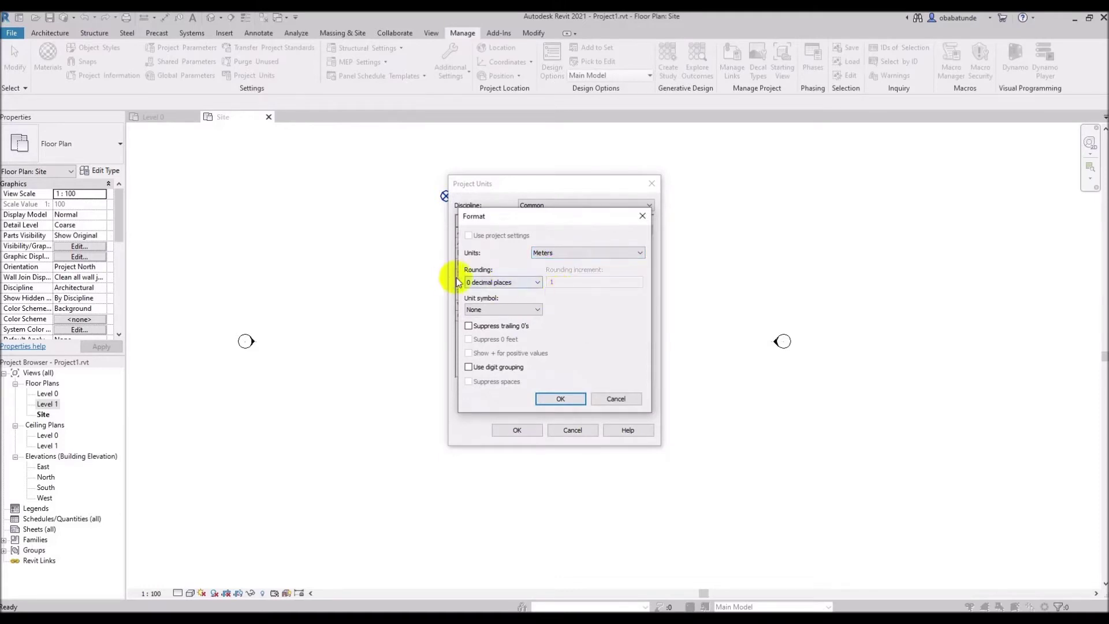
click(537, 283)
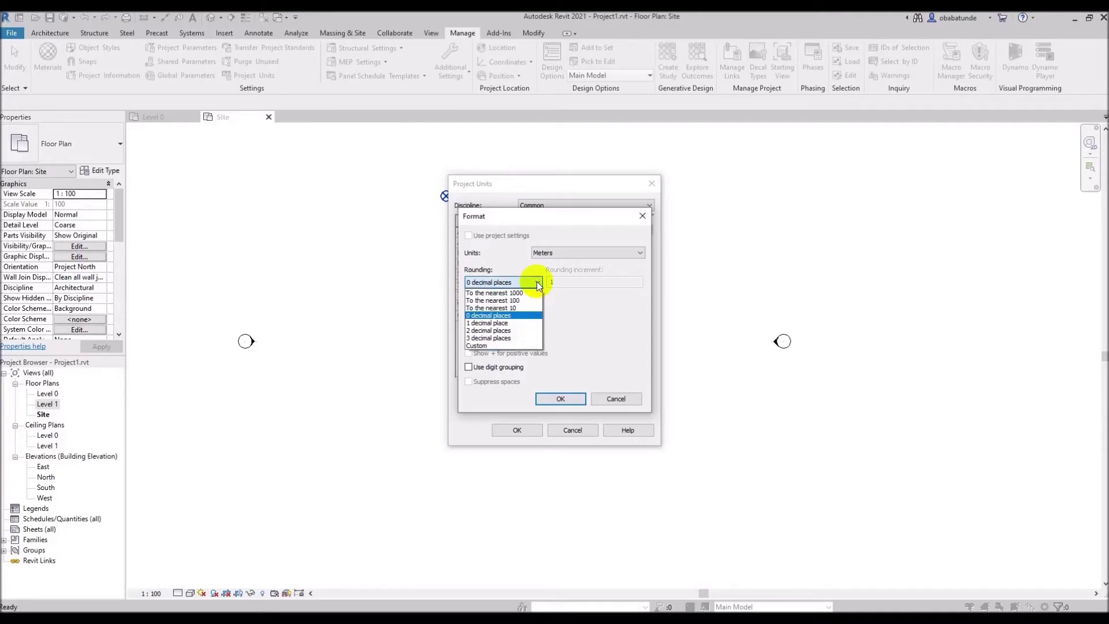
click(500, 331)
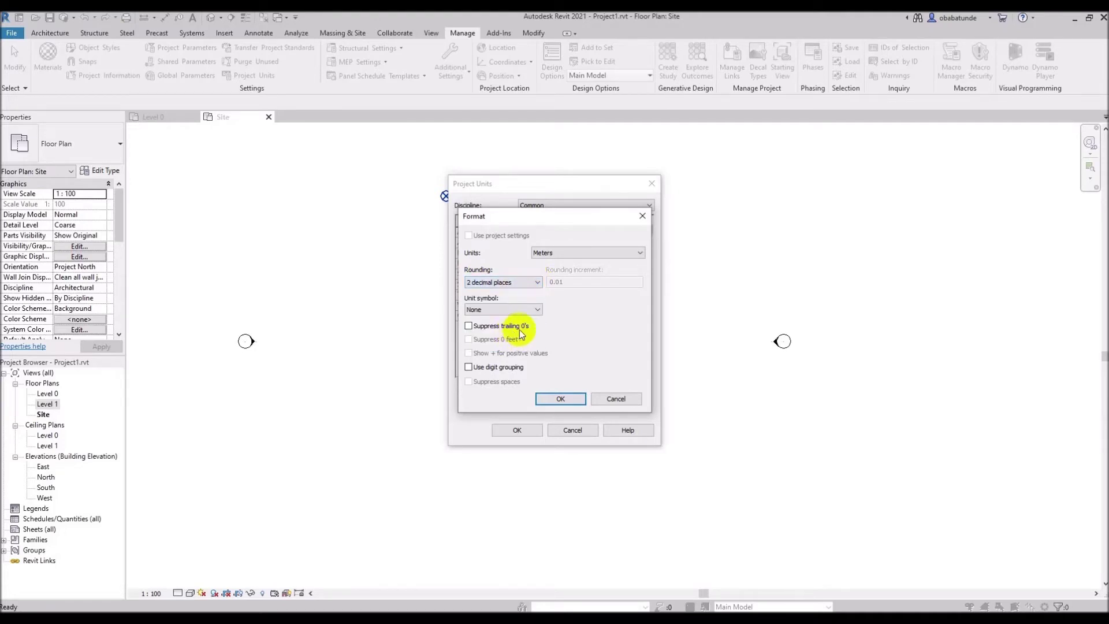
click(567, 398)
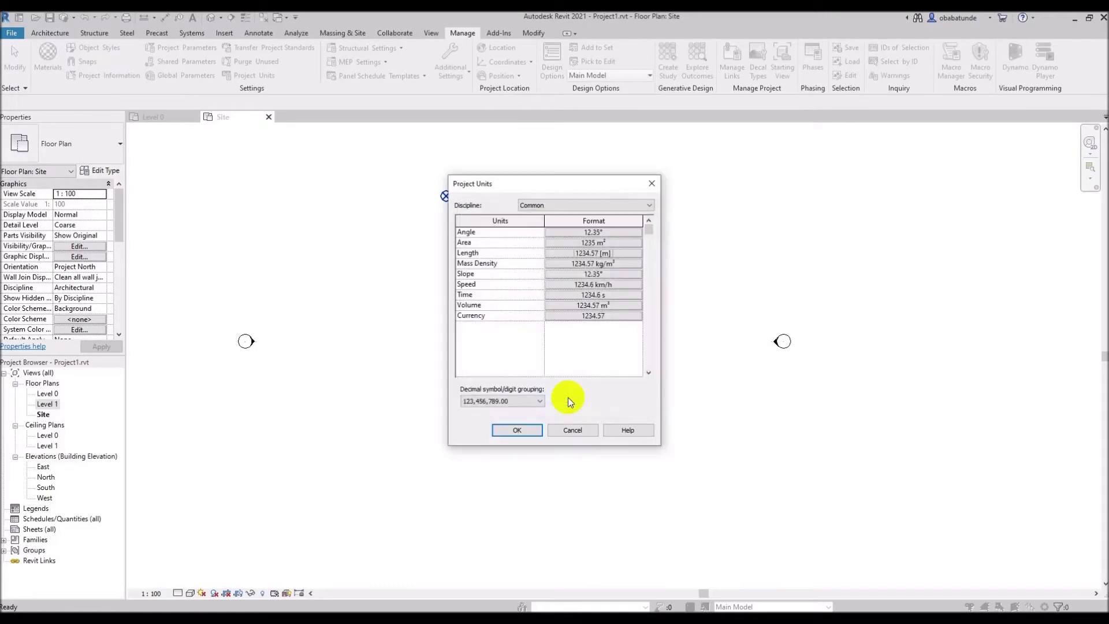
click(524, 429)
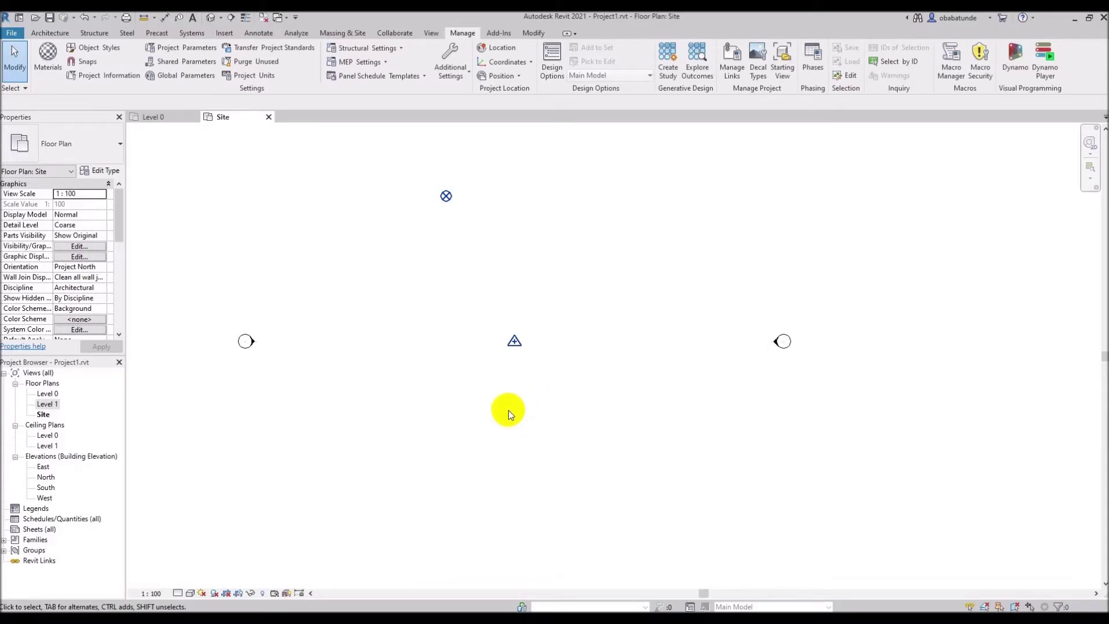
Enter 0 for the project base point's N/S and E/W values, then review Coodinate.txt
click(436, 610)
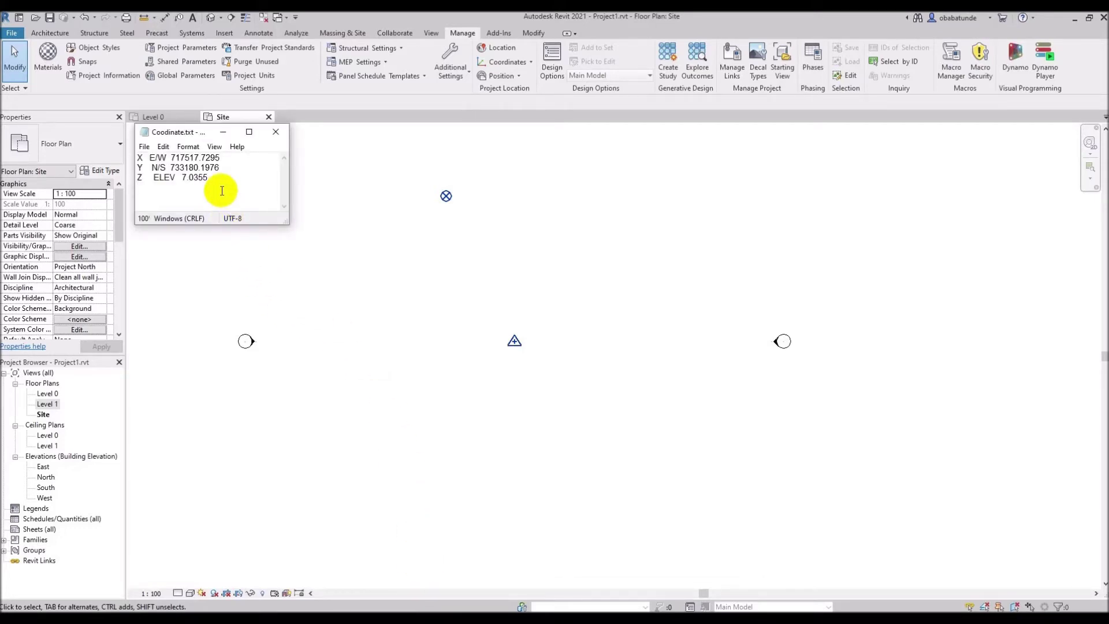
click(446, 196)
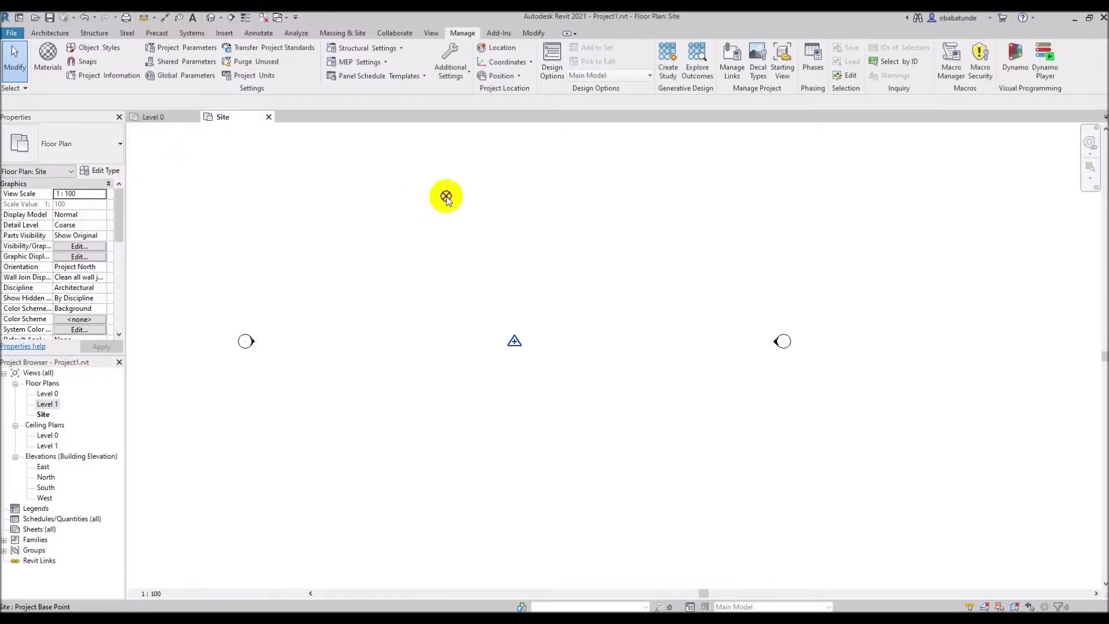
click(446, 196)
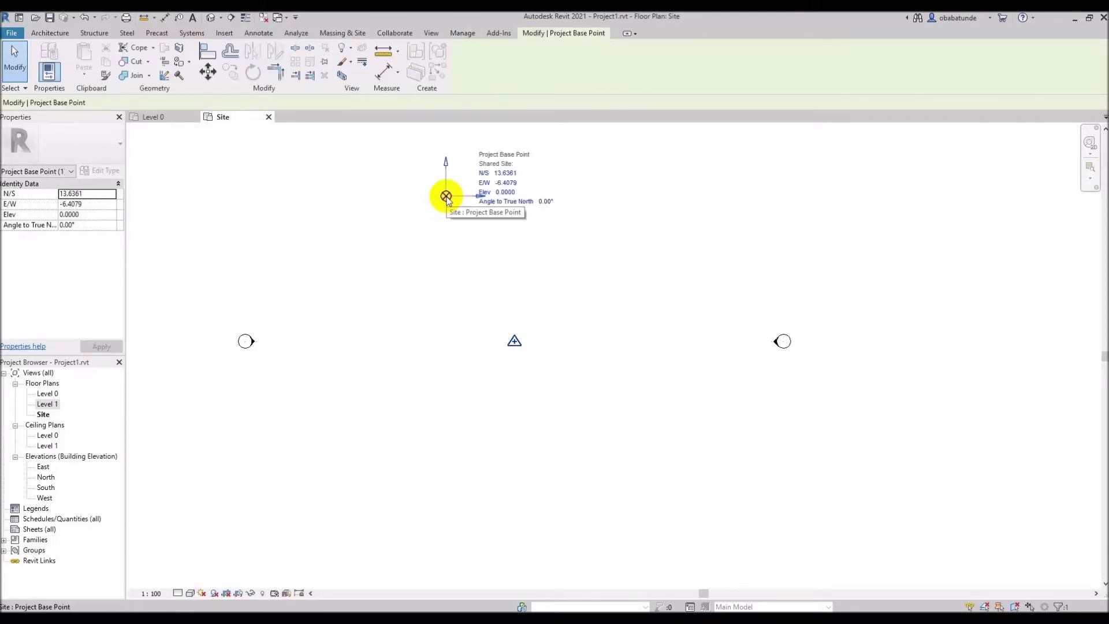
click(508, 174)
text(0)
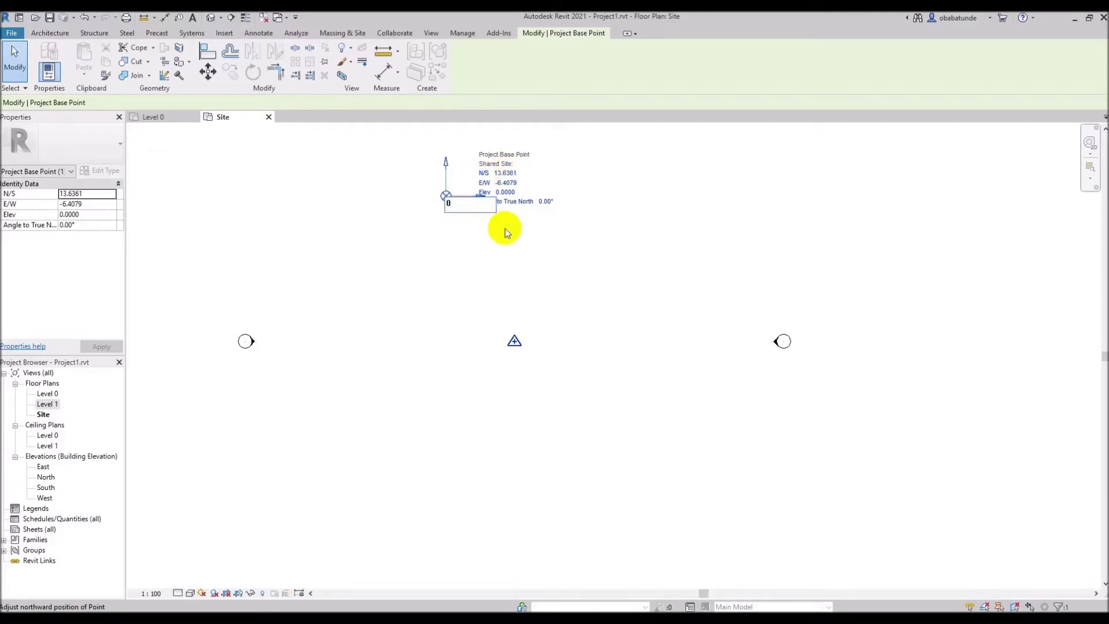
key(Return)
click(507, 328)
text(0)
key(Return)
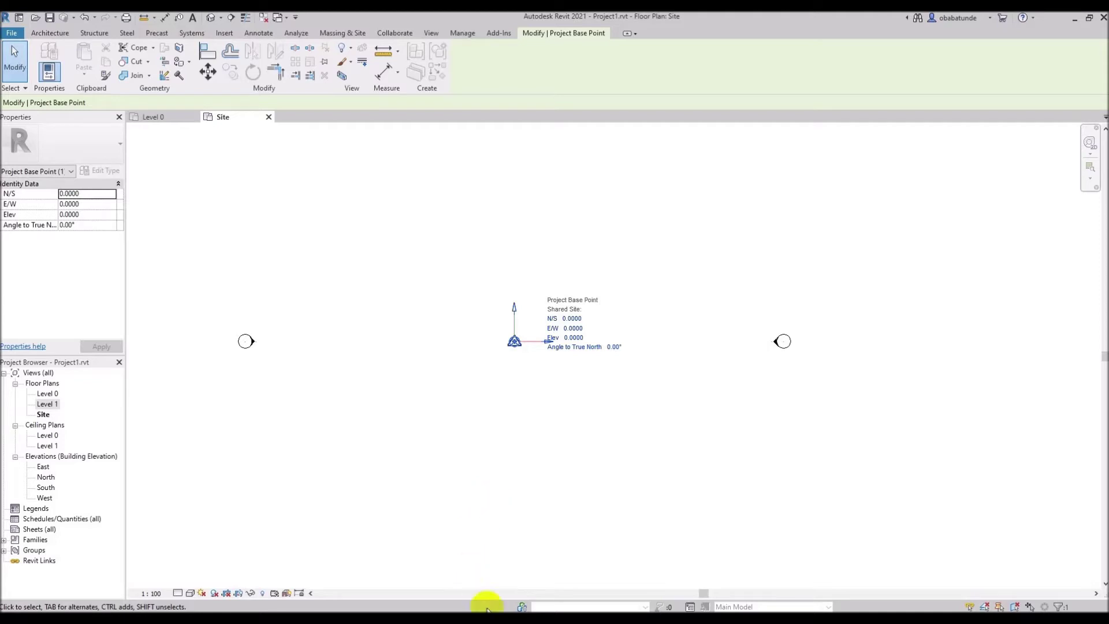
click(443, 611)
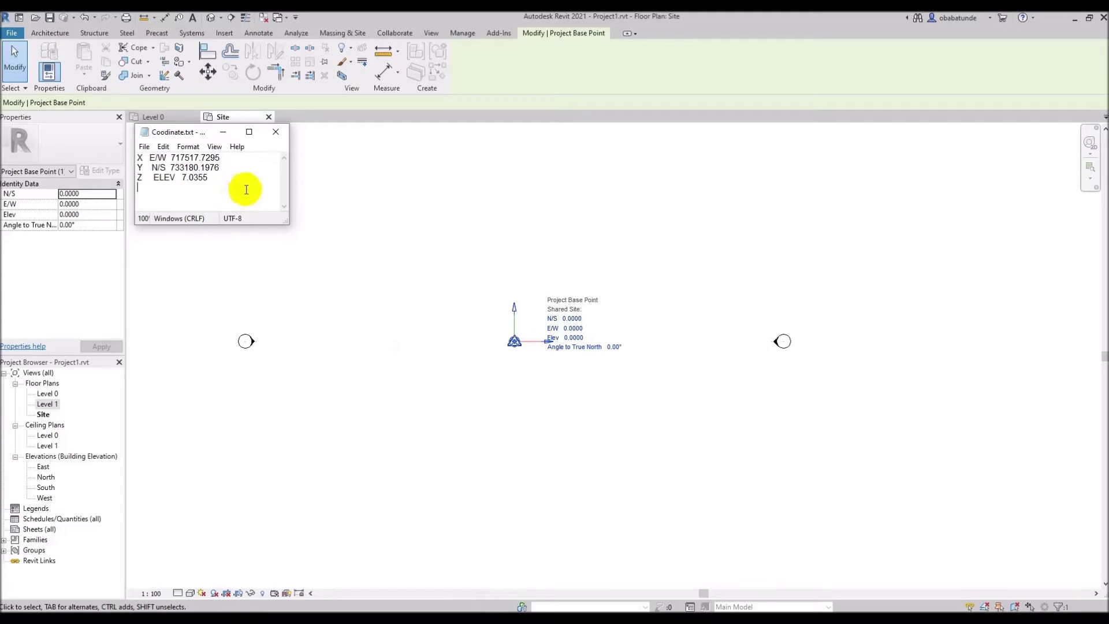
Start Specify Coordinates at Point and pick the project base point
click(460, 33)
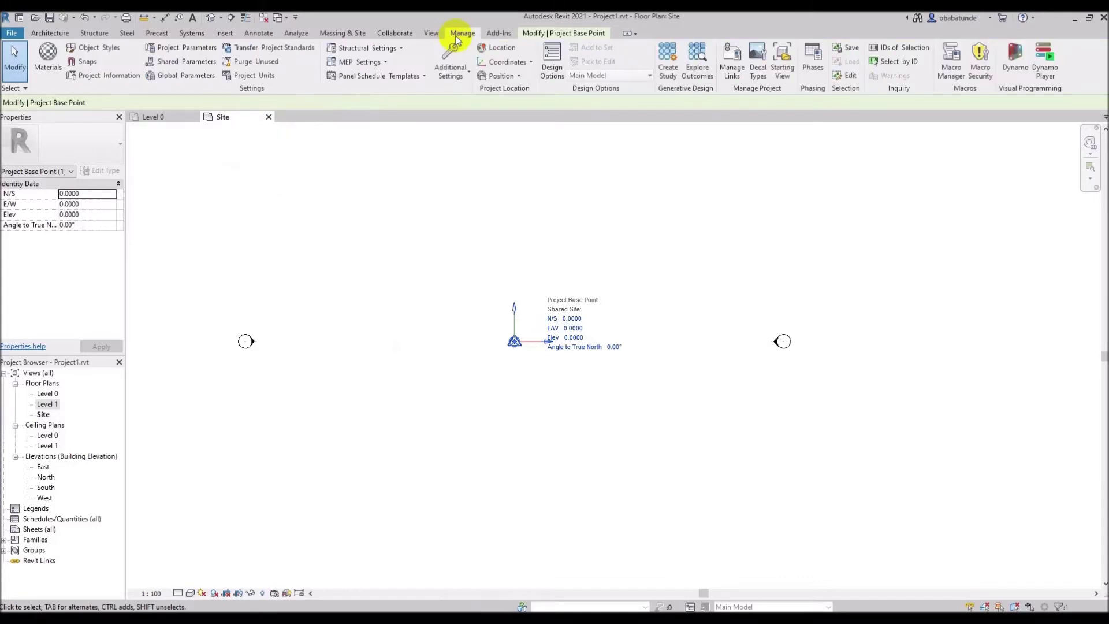
click(530, 62)
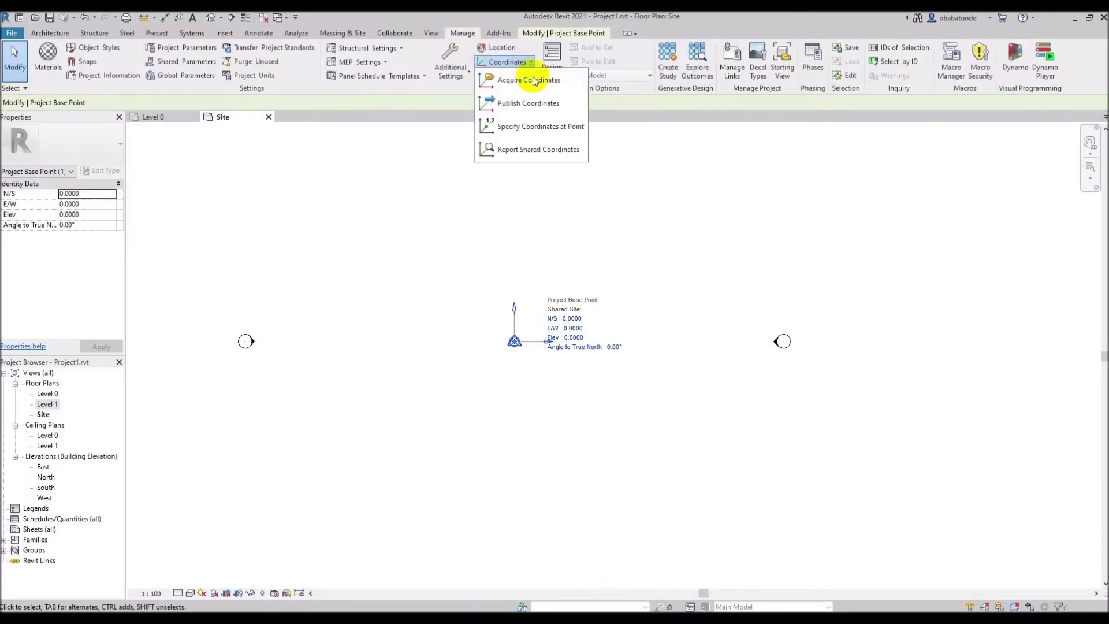
click(534, 124)
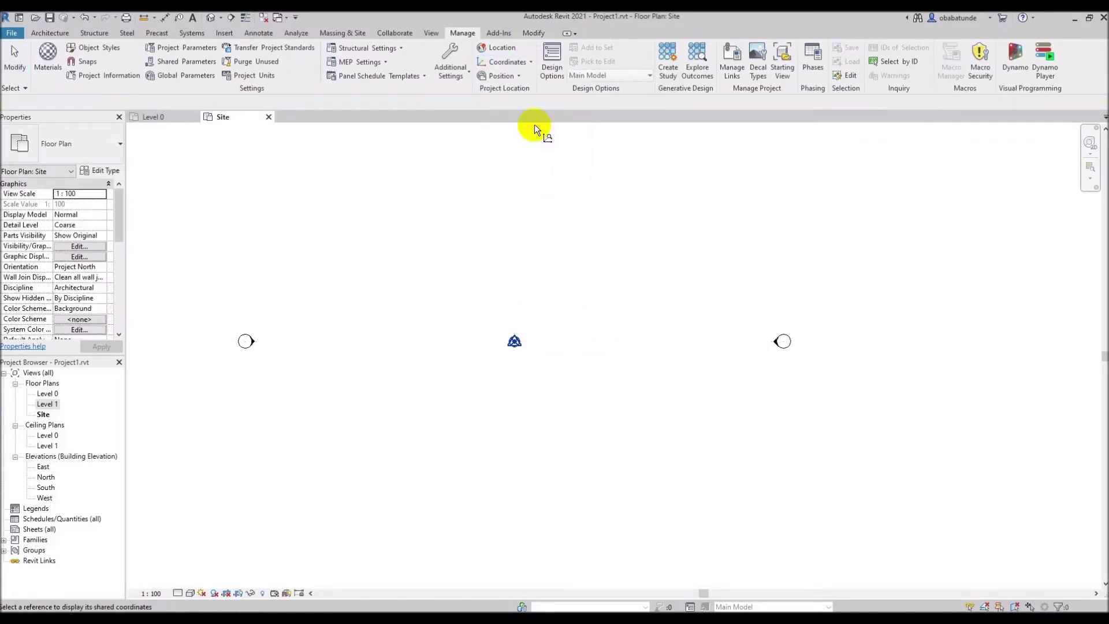
click(515, 340)
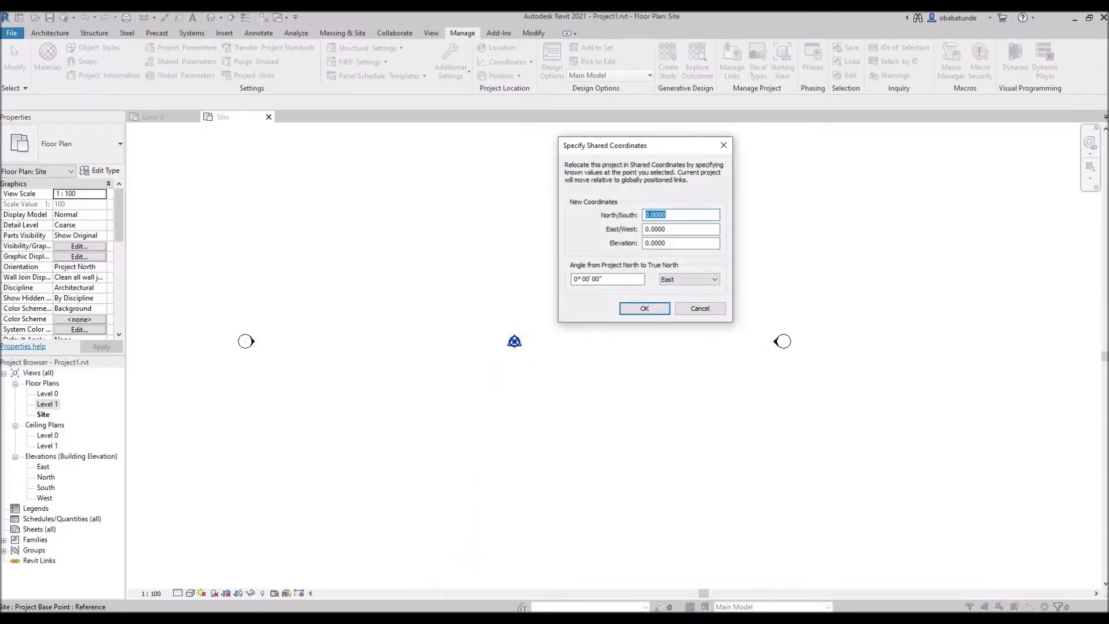
Copy E/W 717517.7295 from Coodinate.txt into the East/West field and apply the coordinates
click(439, 607)
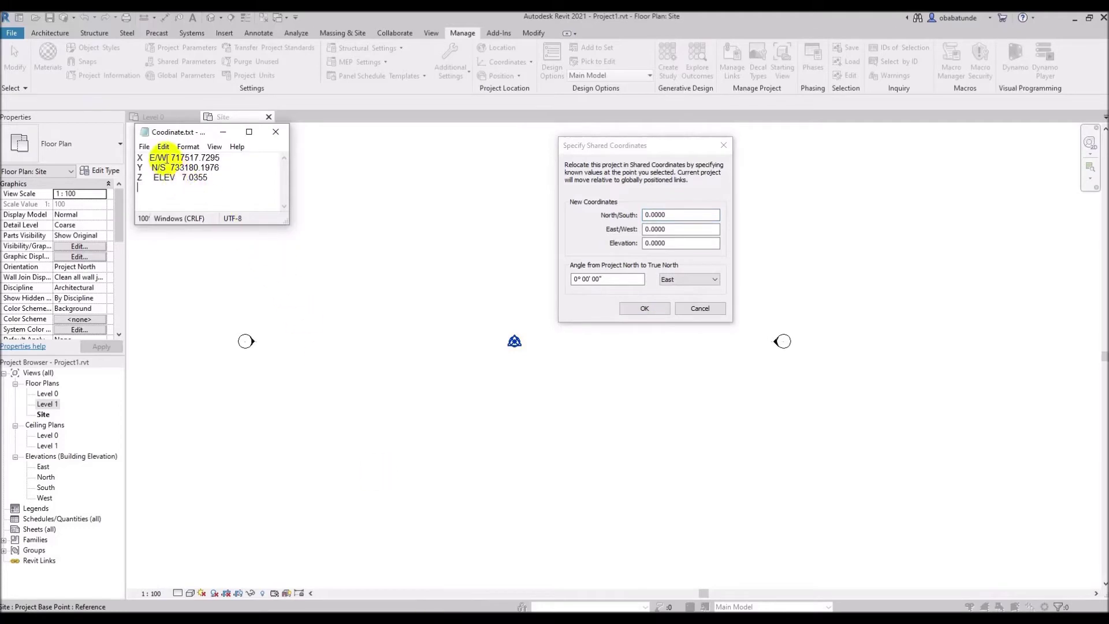
drag(169, 158, 220, 157)
right_click(221, 157)
click(243, 190)
click(655, 230)
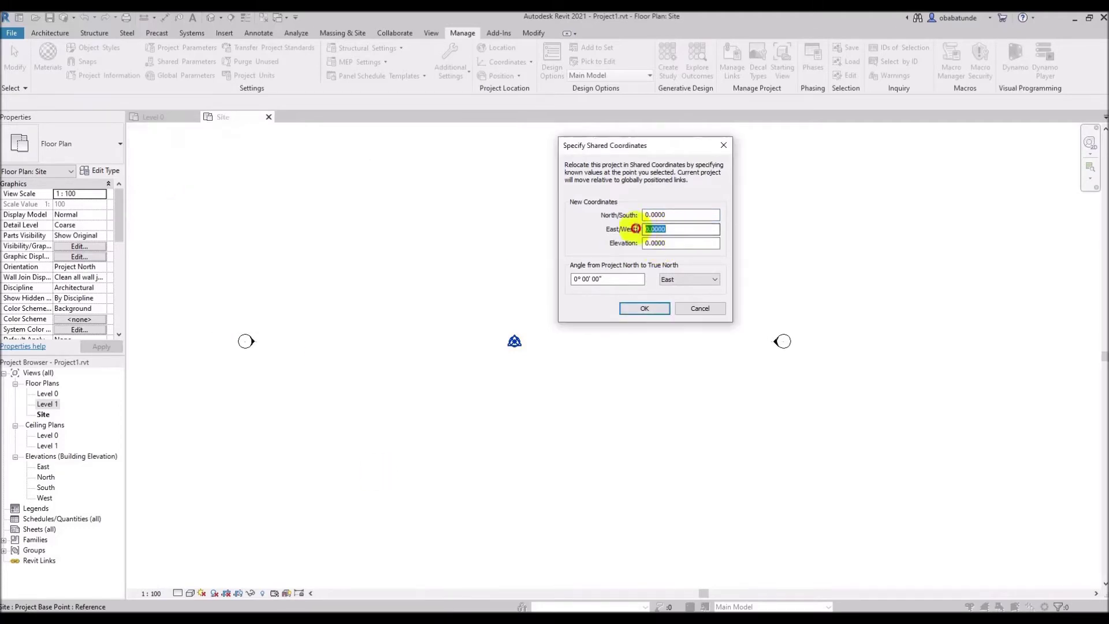
key(ctrl+v)
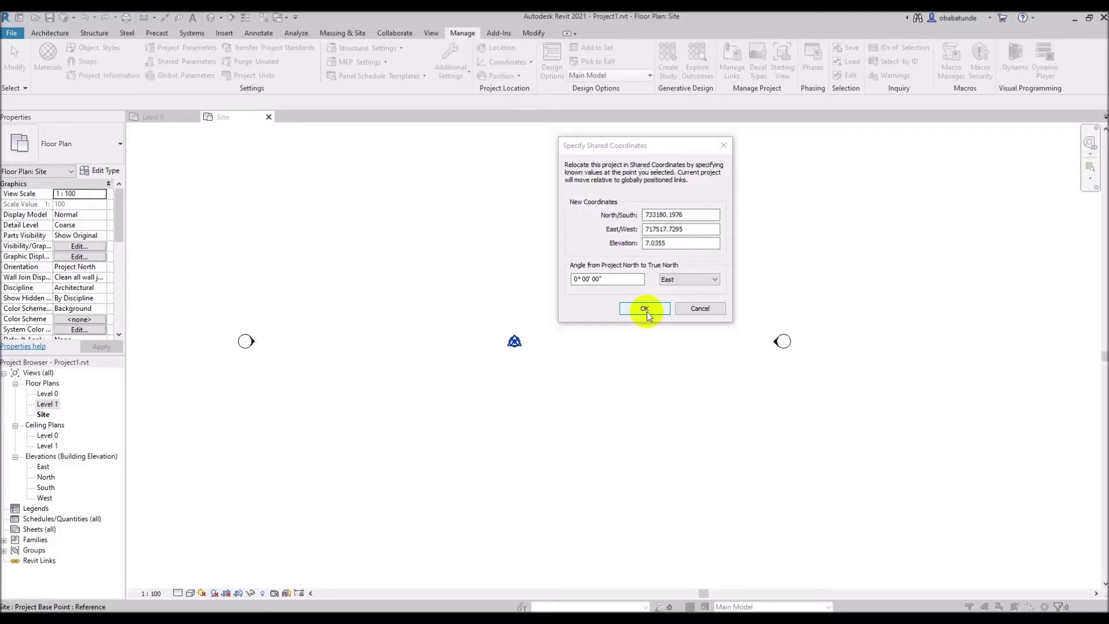
click(646, 310)
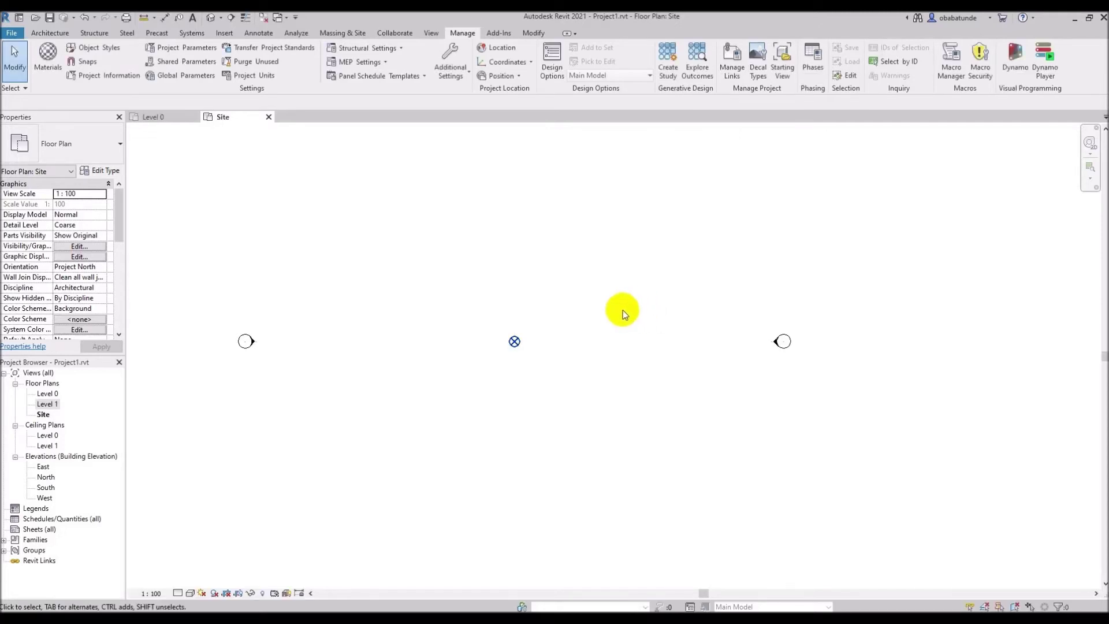
scroll(618, 315, down, 5)
scroll(624, 318, down, 4)
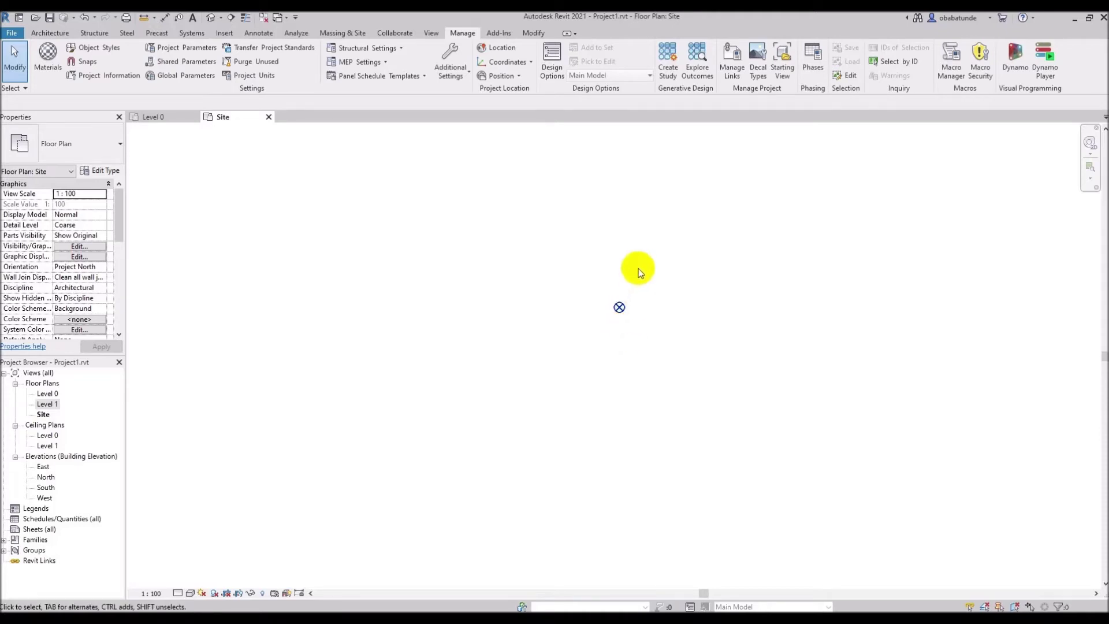
scroll(609, 289, up, 5)
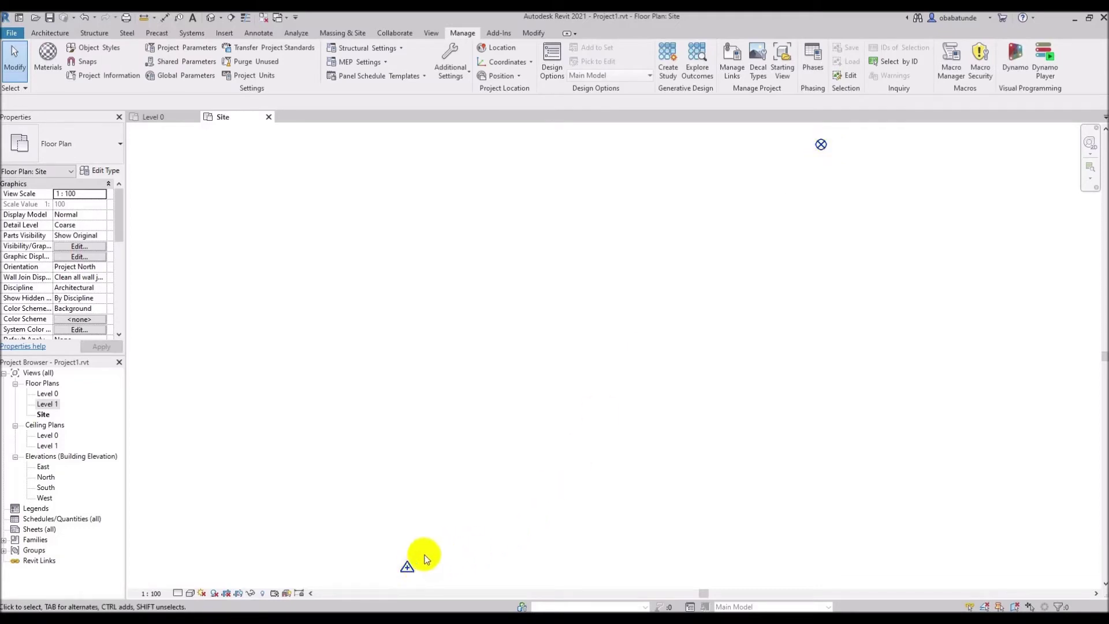
drag(831, 149, 780, 218)
scroll(780, 218, up, 5)
middle_drag(769, 262, 537, 376)
click(541, 380)
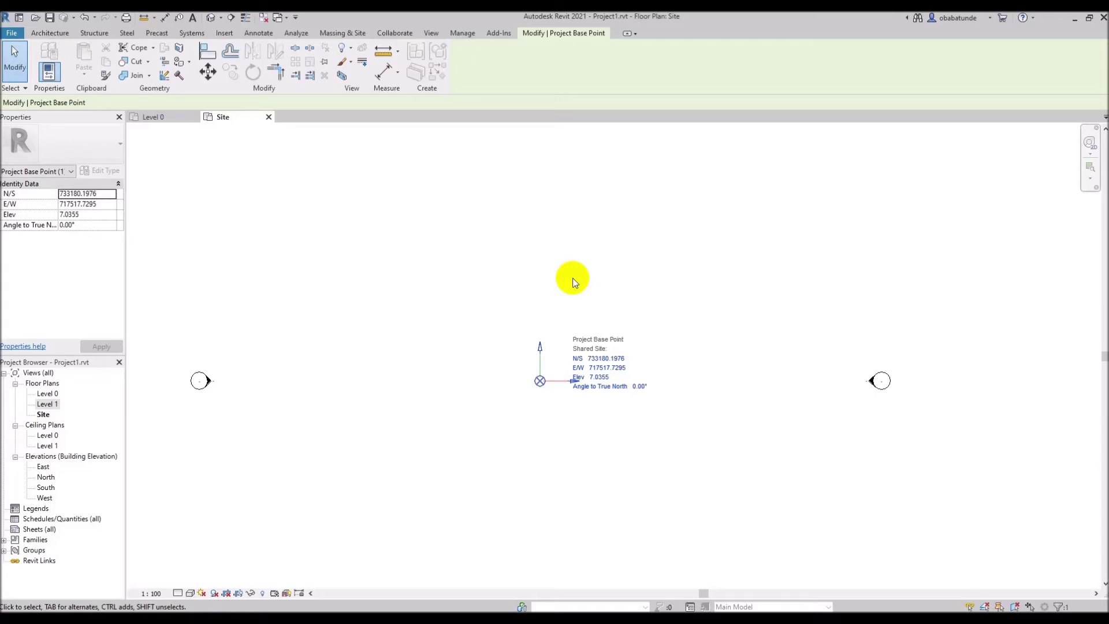
click(573, 278)
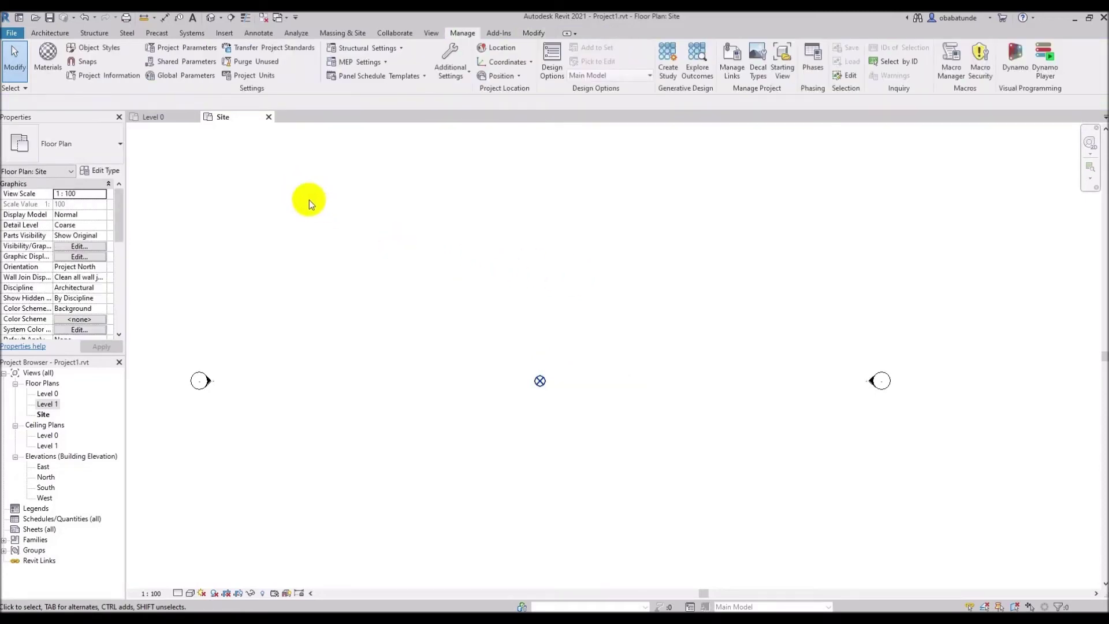
Link Sample File.rcs as a point cloud with Auto - By Shared Coordinates, accepting the warning
click(224, 33)
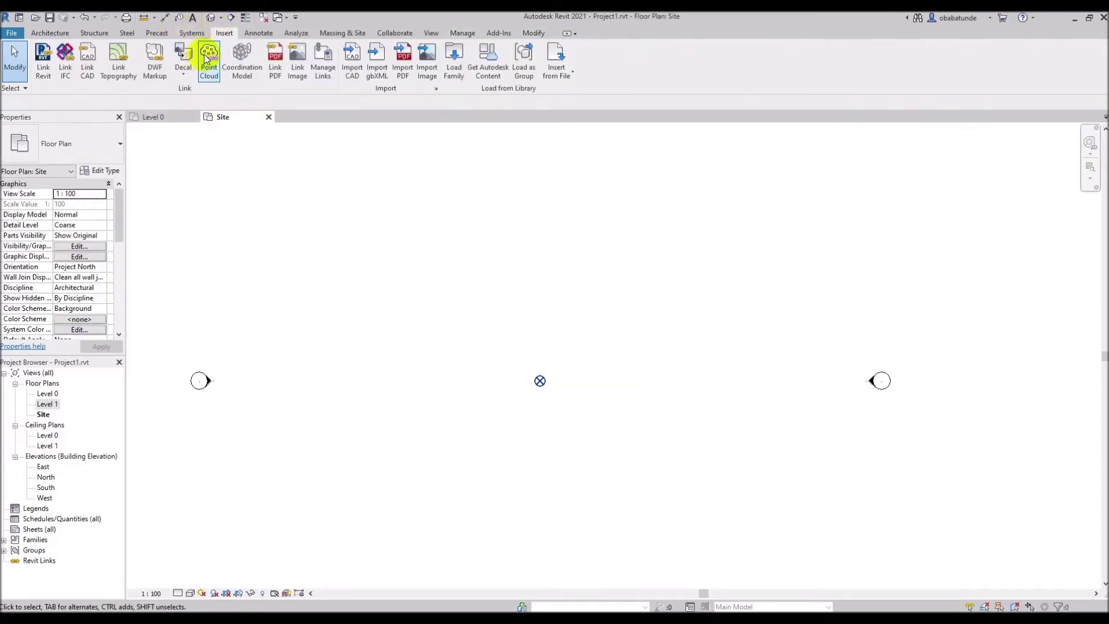
click(206, 58)
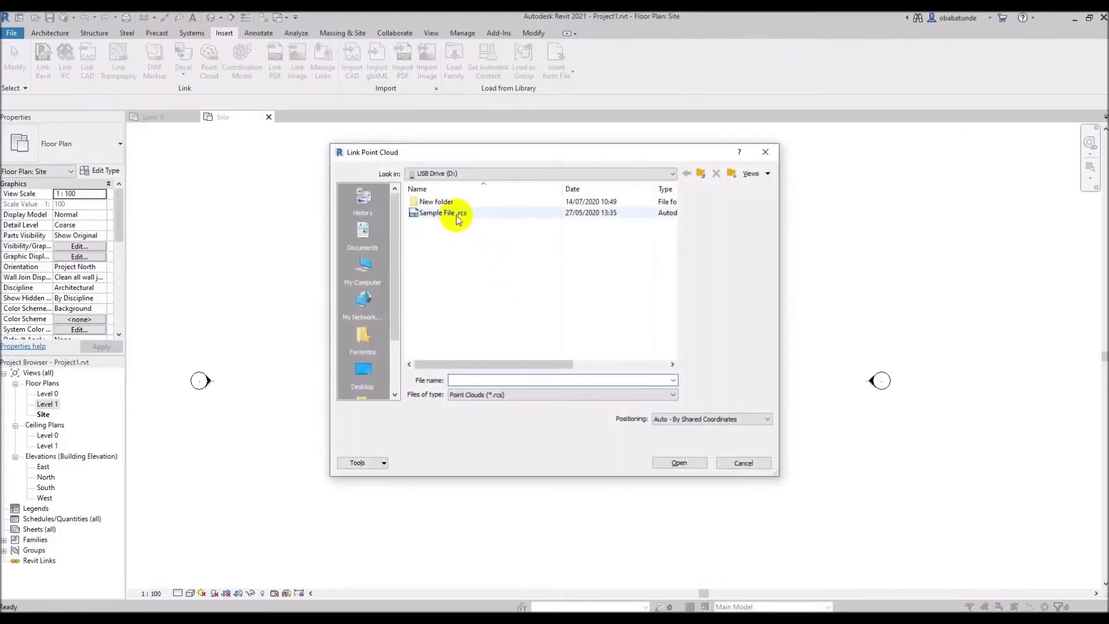
click(455, 213)
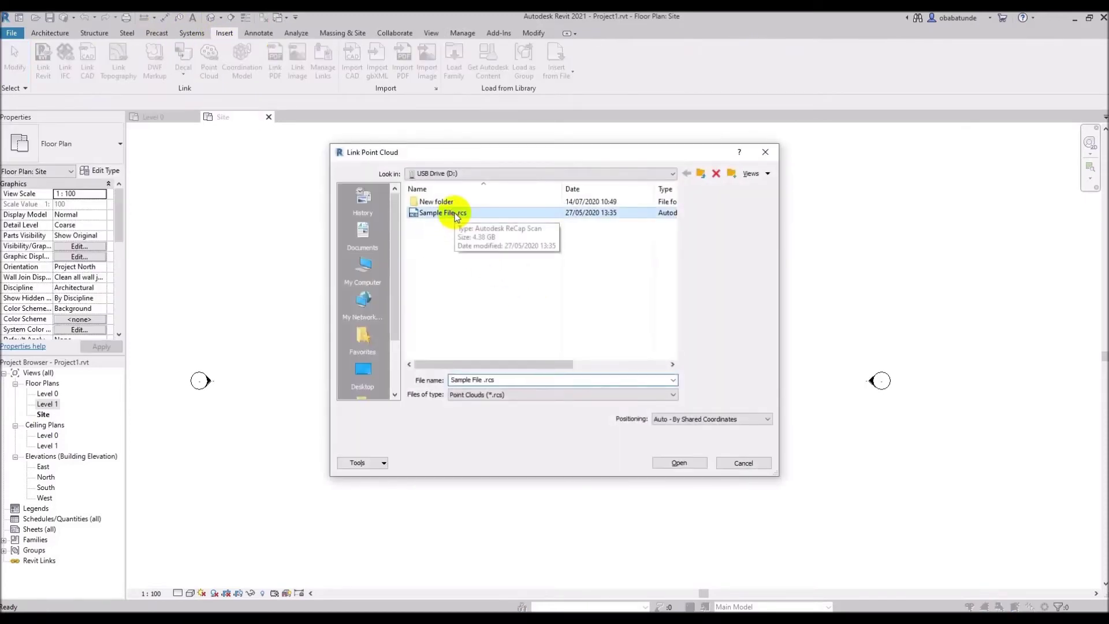
click(737, 419)
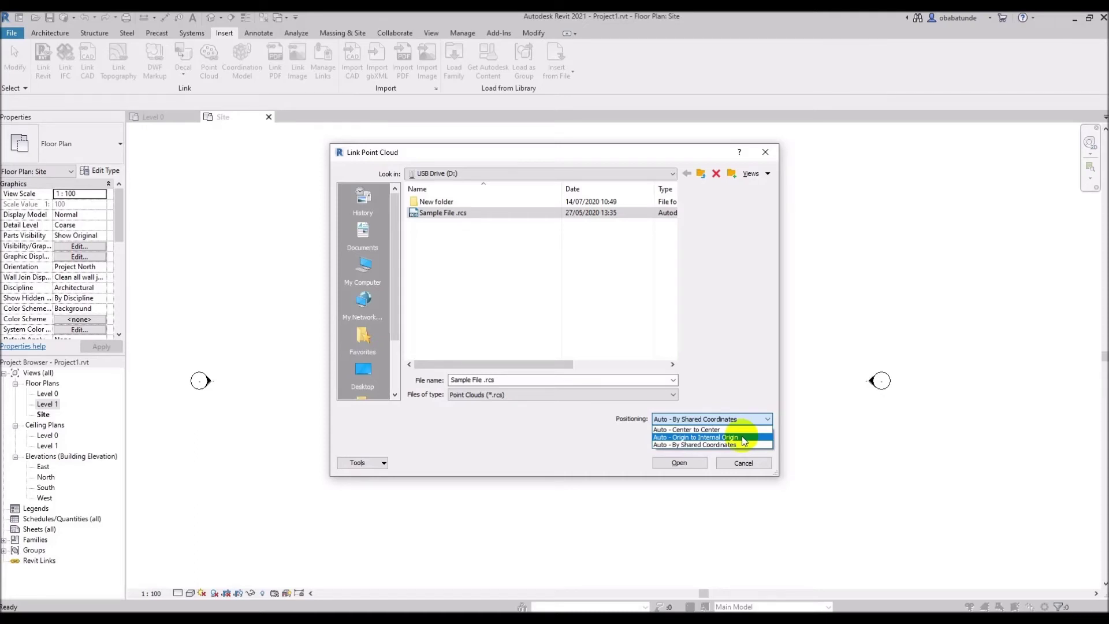
click(740, 442)
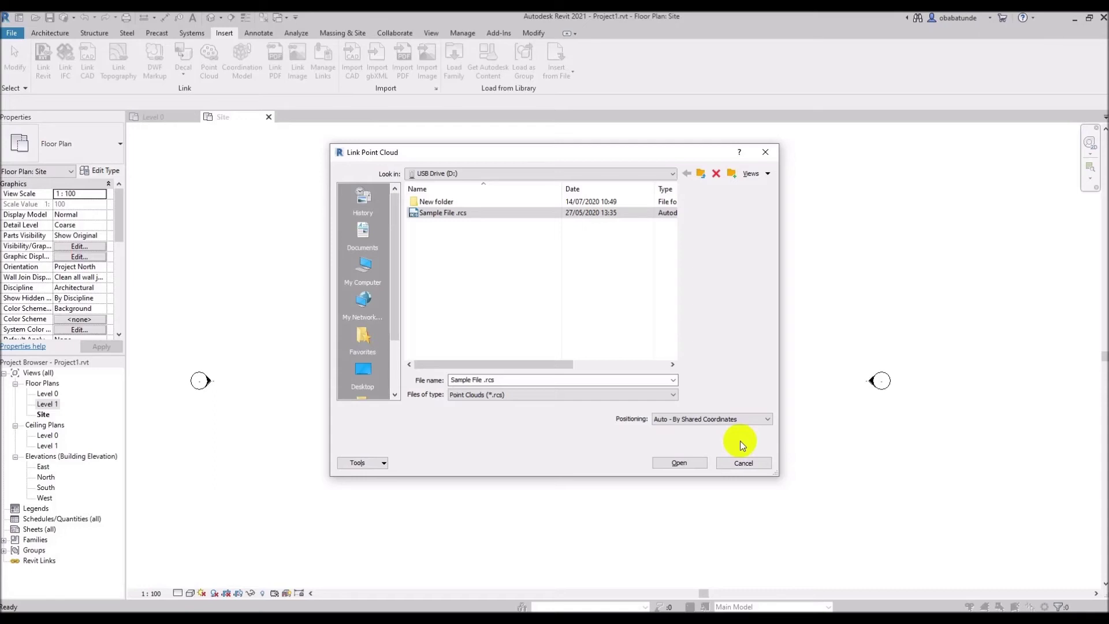
click(693, 461)
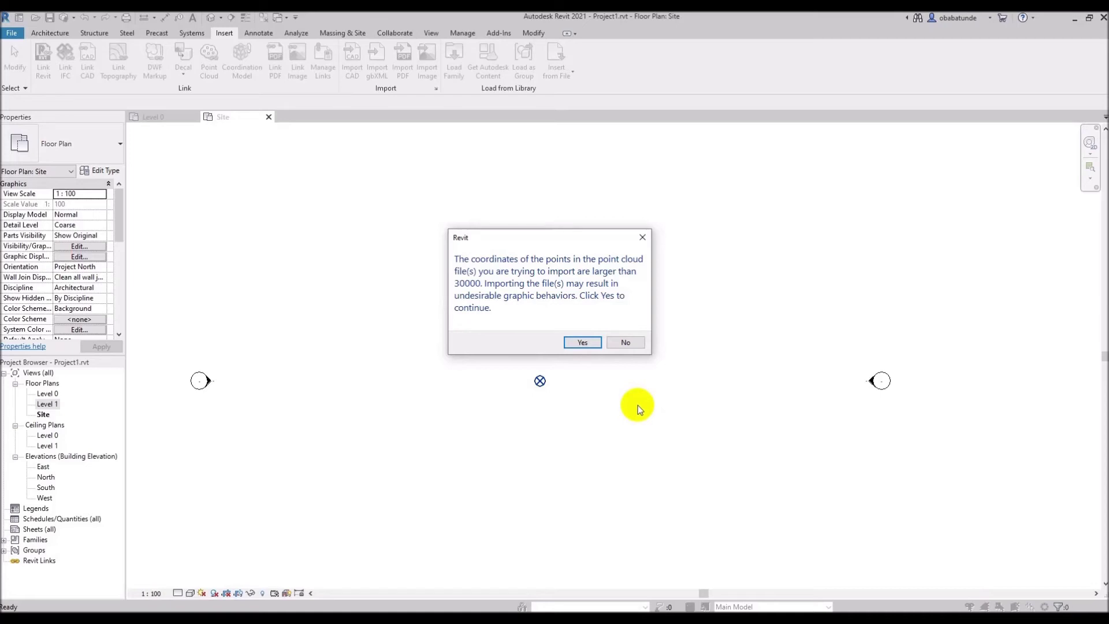
click(593, 345)
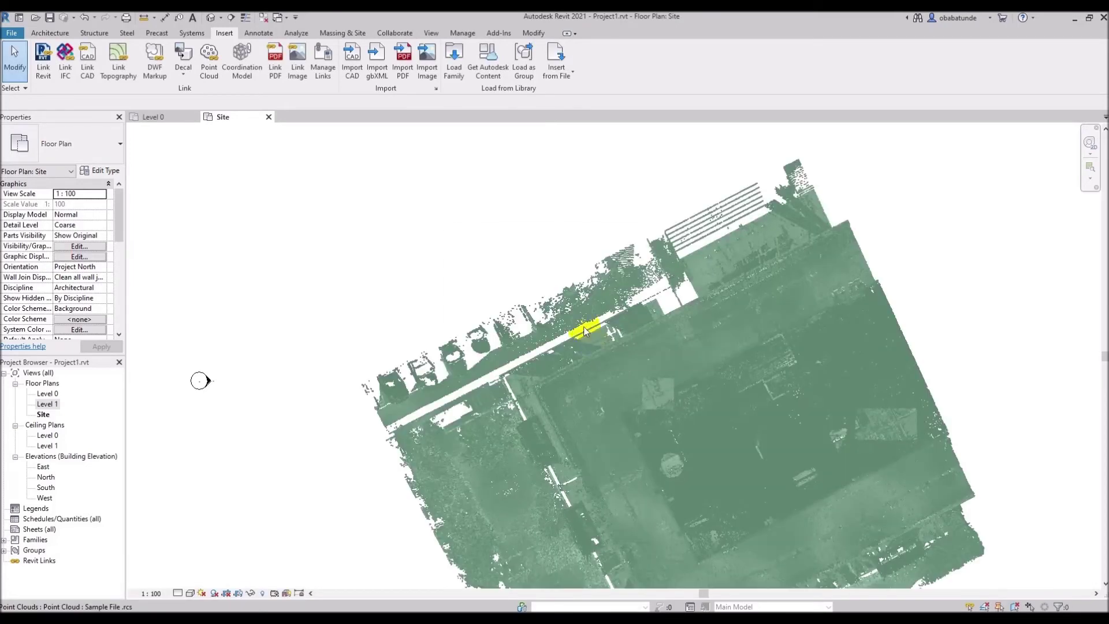
Deselect the linked point cloud and zoom in on the building corner at the base point
scroll(570, 311, down, 1)
click(882, 269)
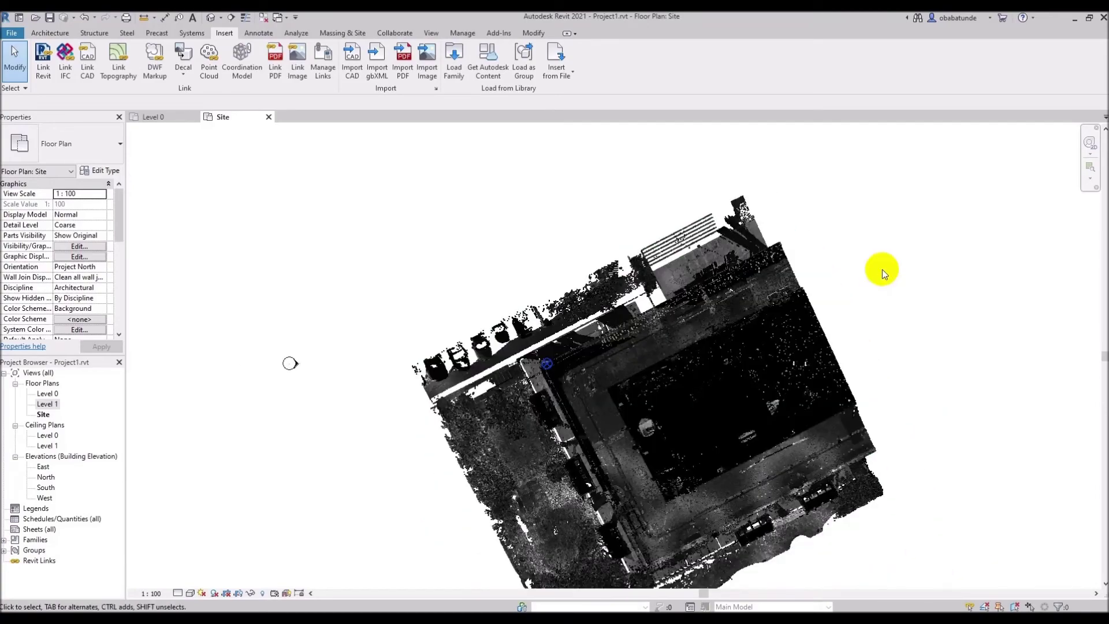
click(1000, 566)
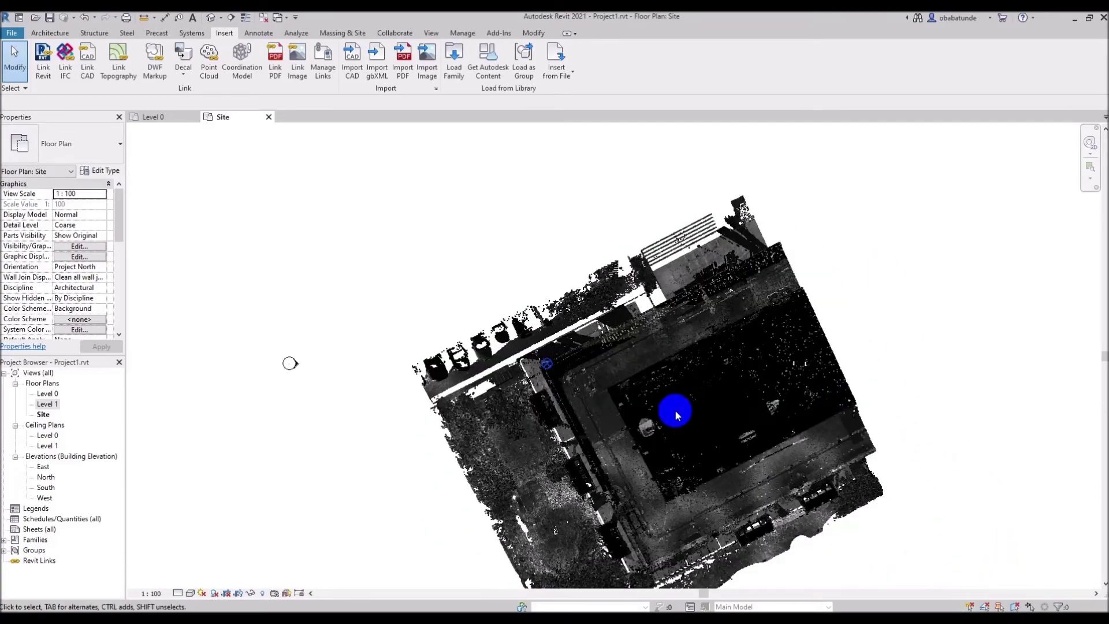
scroll(560, 369, up, 6)
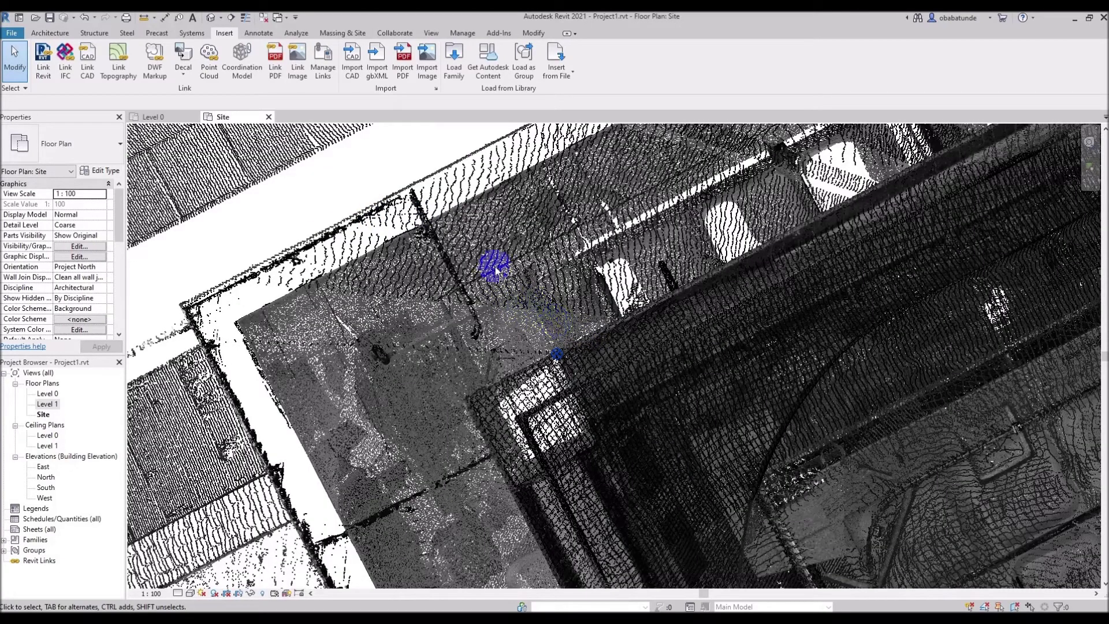
Draw a building section line across the point cloud building
click(231, 18)
drag(779, 221, 401, 434)
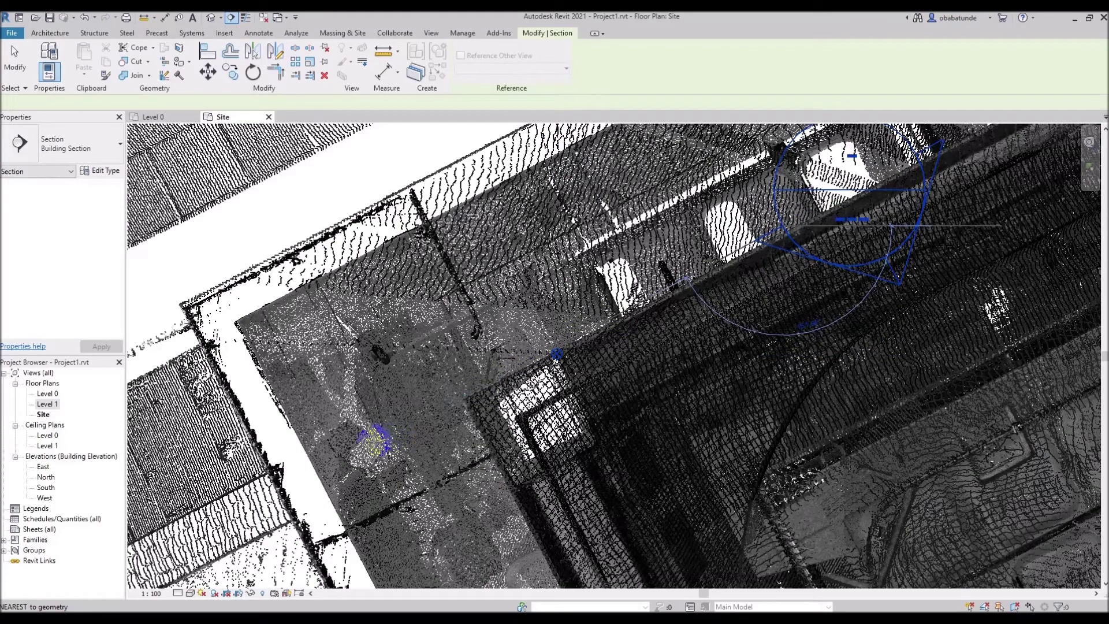
click(376, 444)
scroll(453, 322, up, 5)
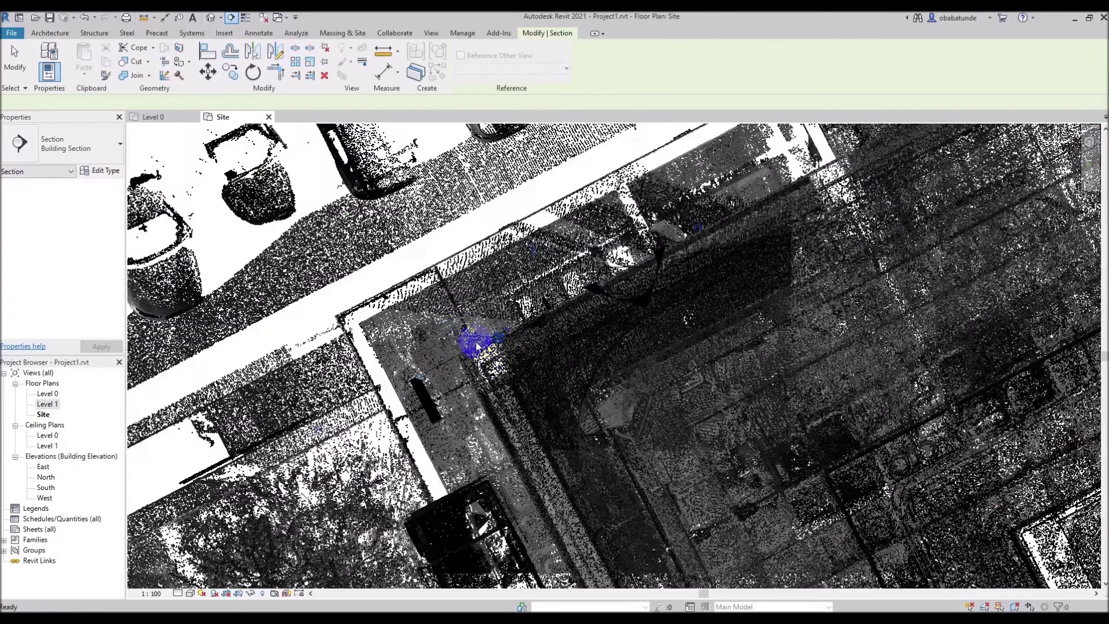
key(Escape)
key(Escape)
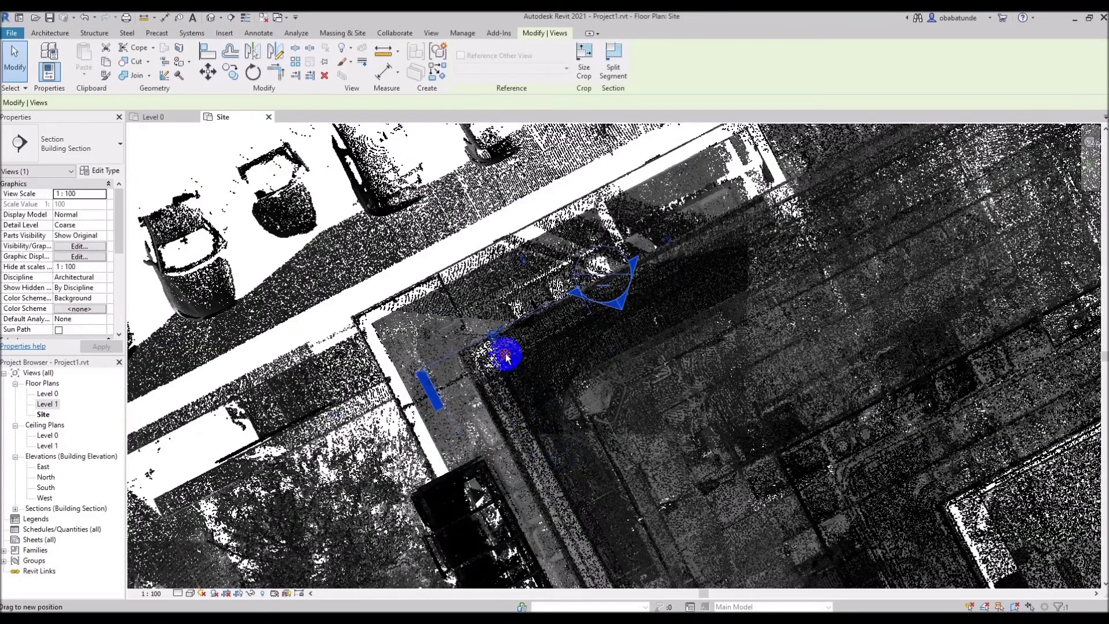
Go to the Section 1 view and zoom toward the Level 0 line at the wall base
right_click(536, 319)
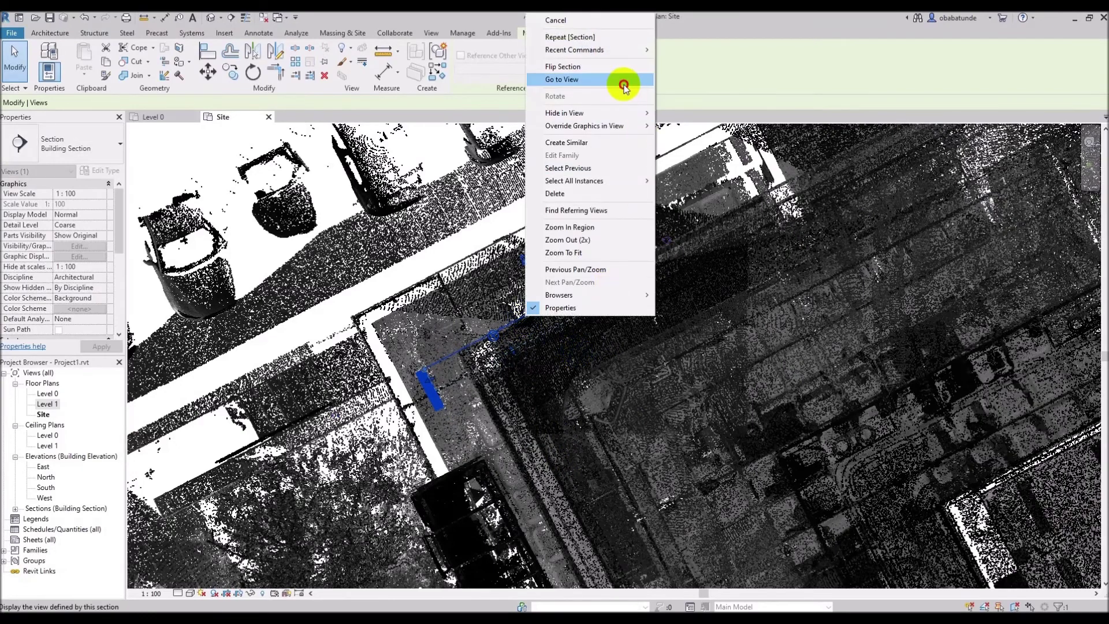
click(623, 80)
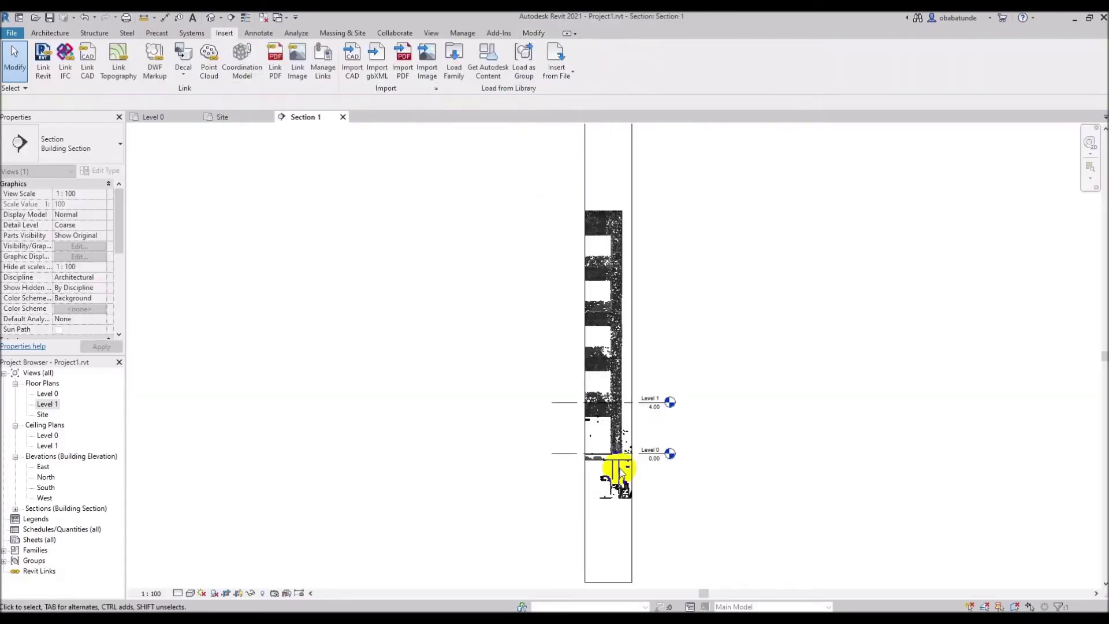
scroll(603, 459, up, 6)
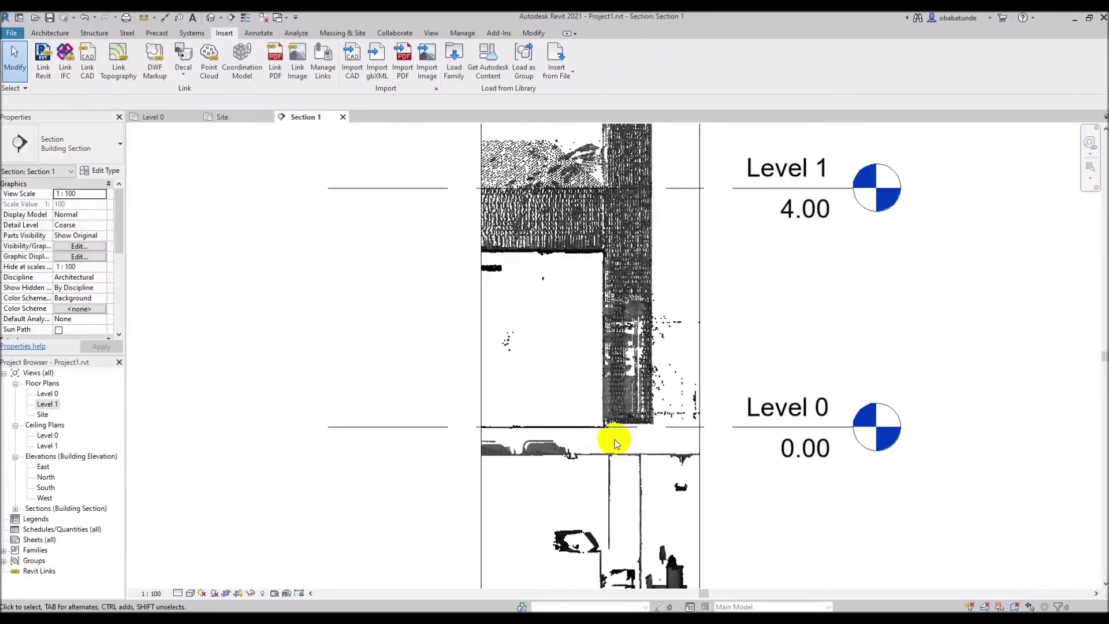
scroll(617, 444, up, 2)
scroll(647, 439, up, 1)
middle_drag(646, 439, 561, 460)
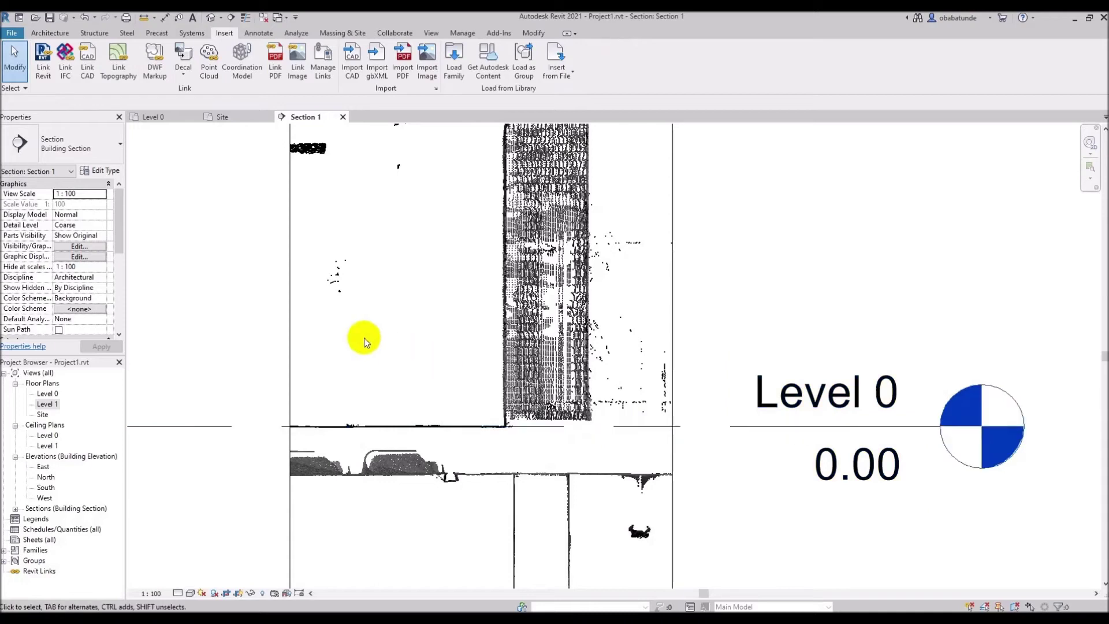
In Section 1's Visibility/Graphics, turn on Project Base Point under the Site category
click(432, 33)
click(104, 82)
scroll(387, 347, down, 2)
scroll(386, 353, down, 11)
scroll(386, 364, down, 3)
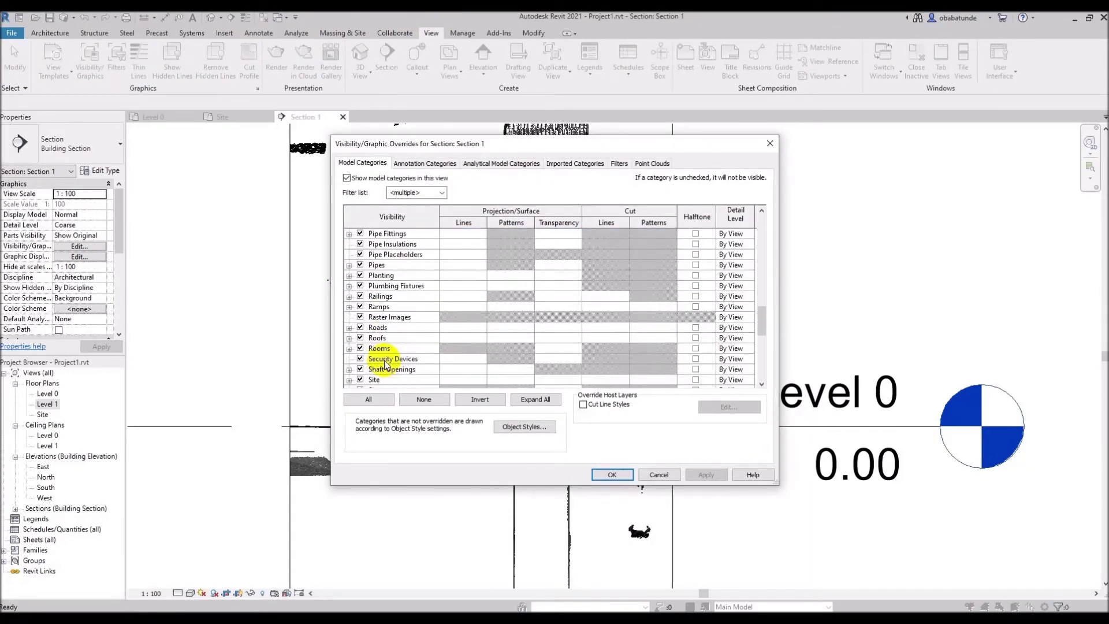
scroll(355, 361, down, 1)
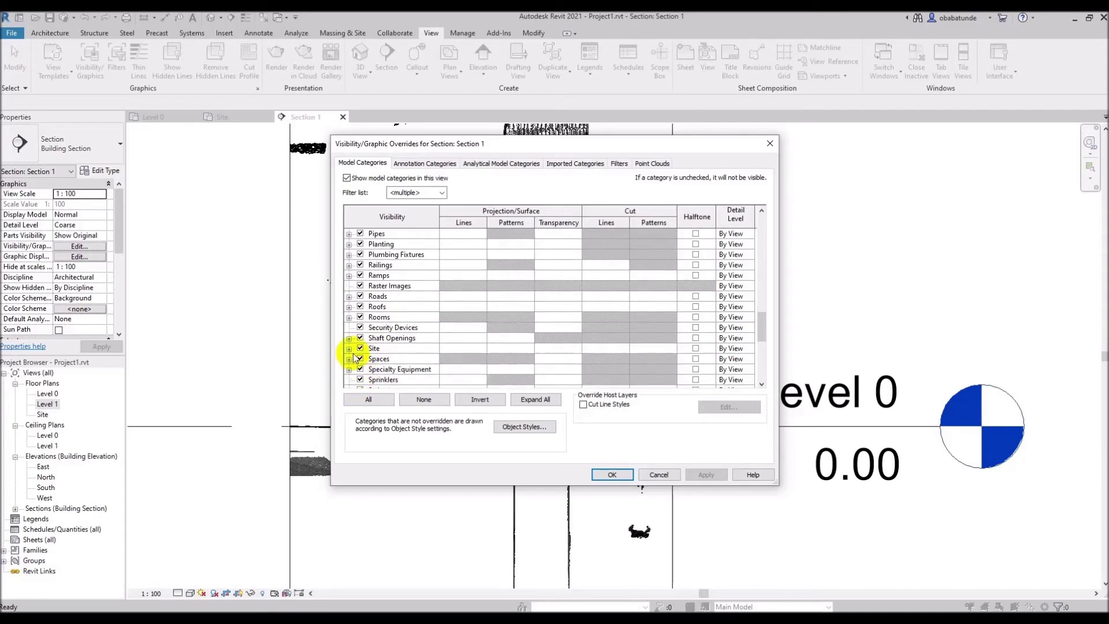
click(349, 348)
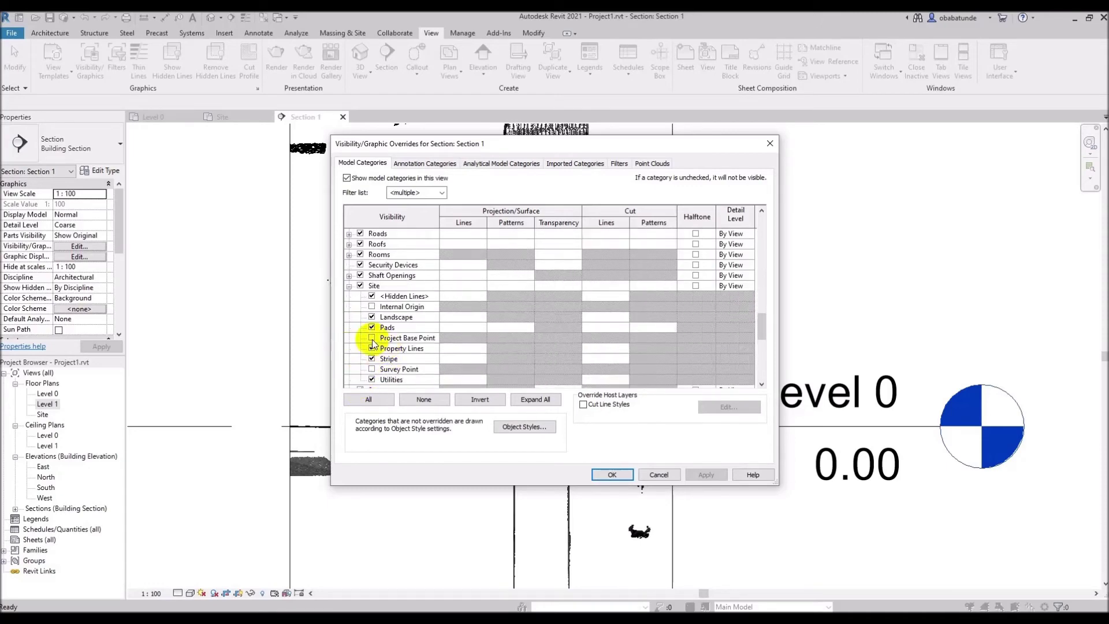
click(372, 338)
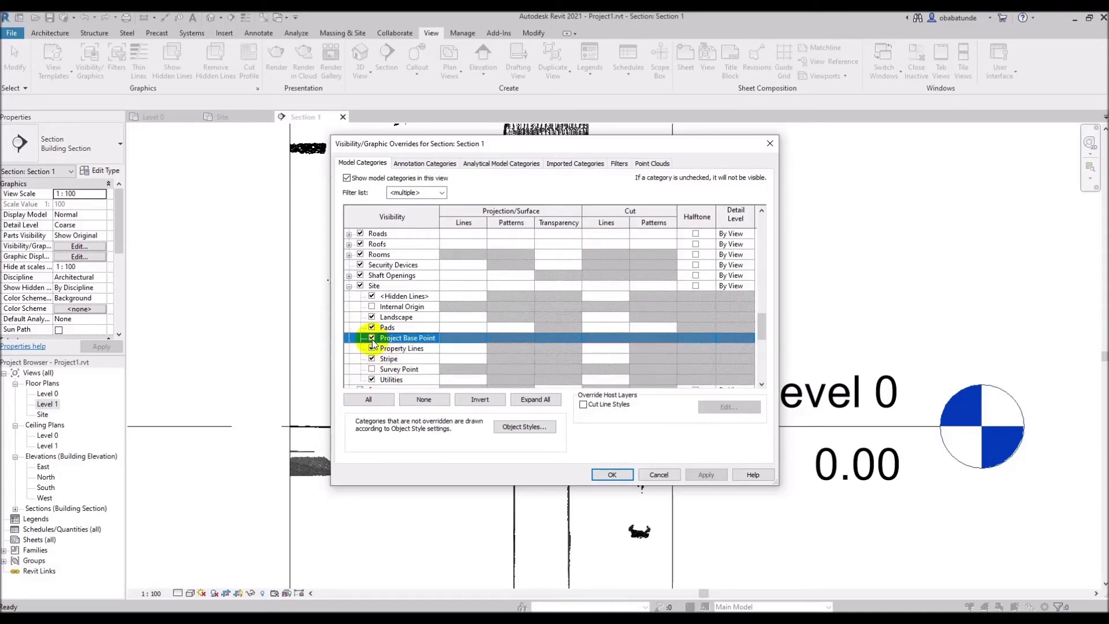
click(611, 474)
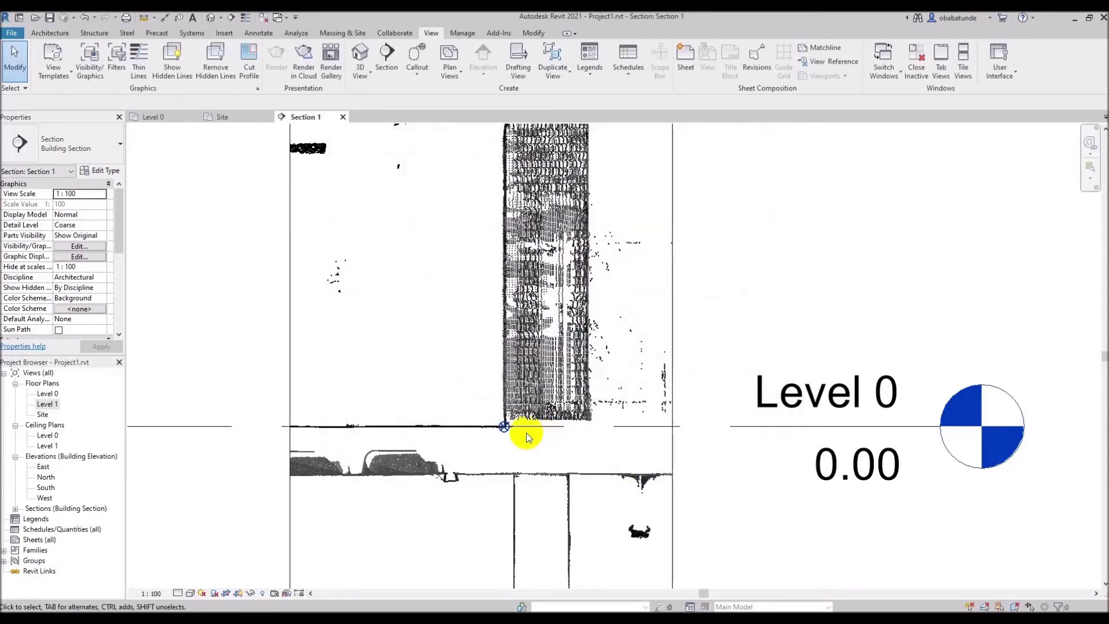
Zoom the section to show both levels and select the Level 0 level line
scroll(535, 433, up, 2)
scroll(525, 432, down, 3)
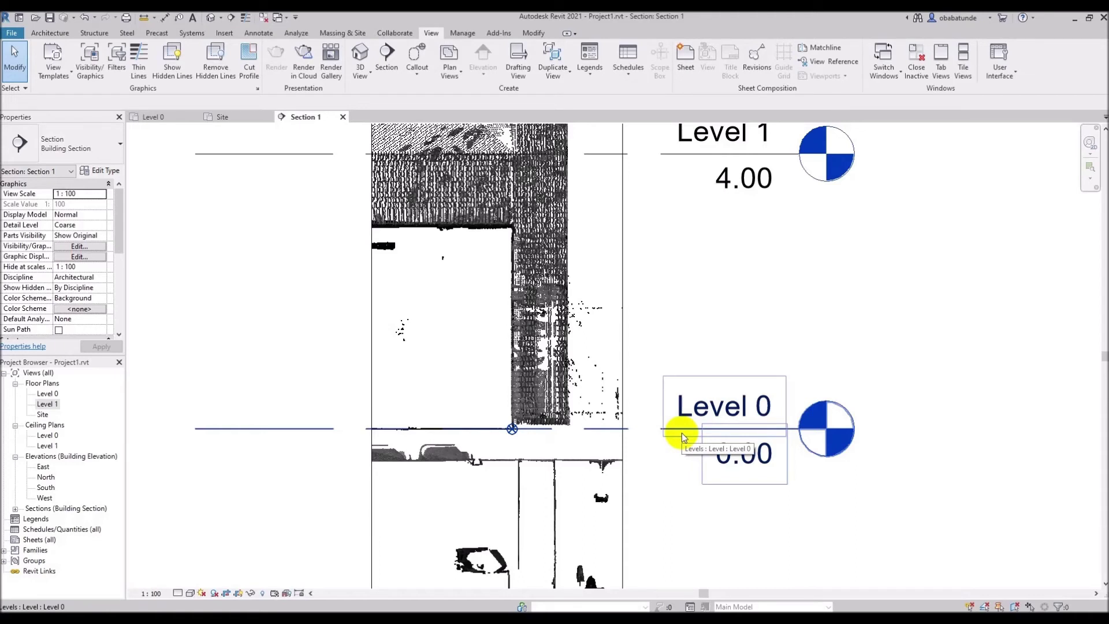
click(681, 432)
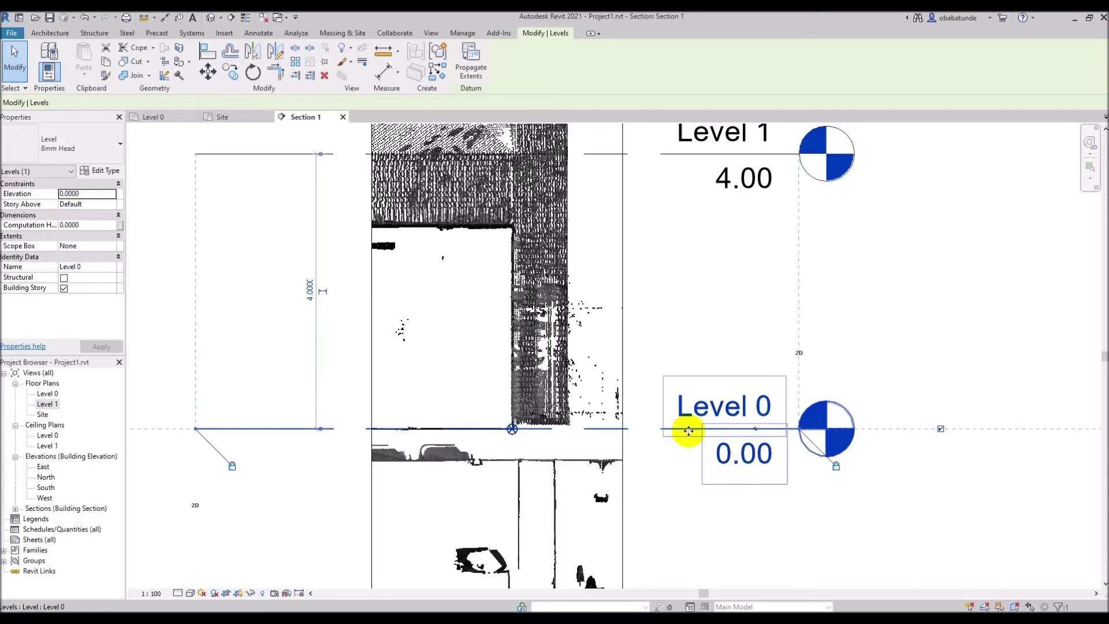
Set the level type's Elevation Base to Survey Point so levels report survey elevations
click(105, 172)
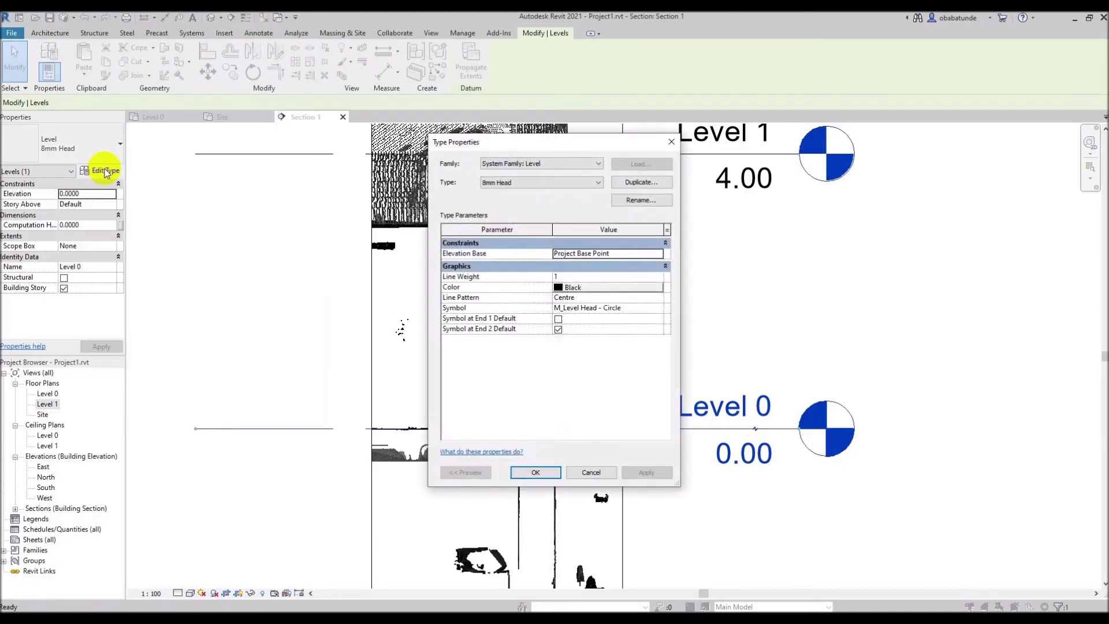
click(660, 255)
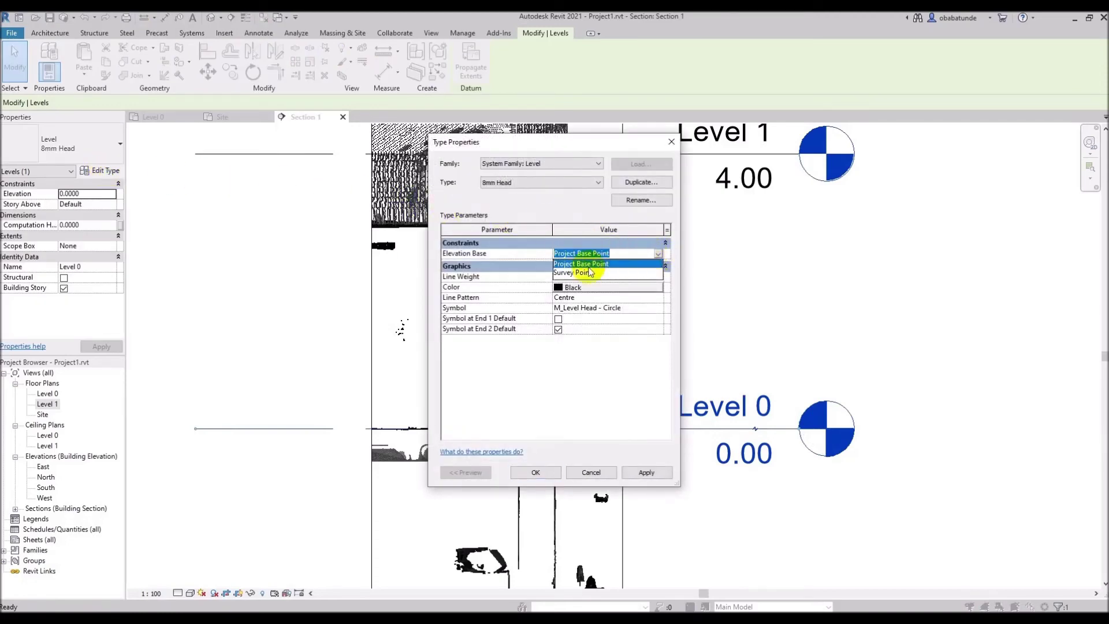
click(574, 273)
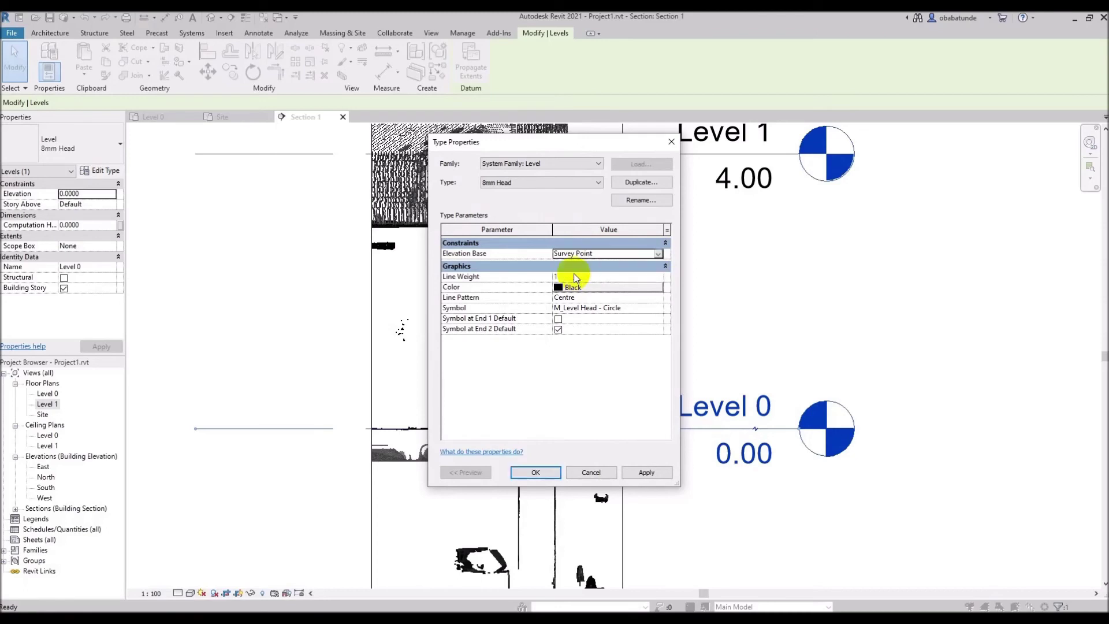
click(536, 473)
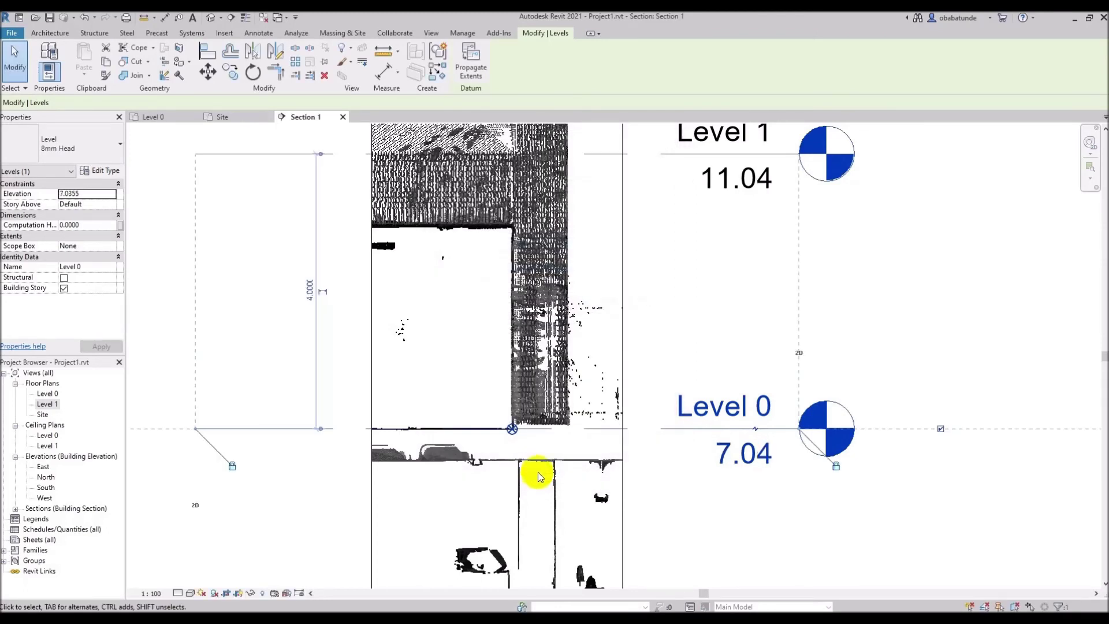
Create a level similar to Level 1, placing Level 2 at the next floor up
scroll(606, 424, down, 1)
scroll(698, 444, up, 2)
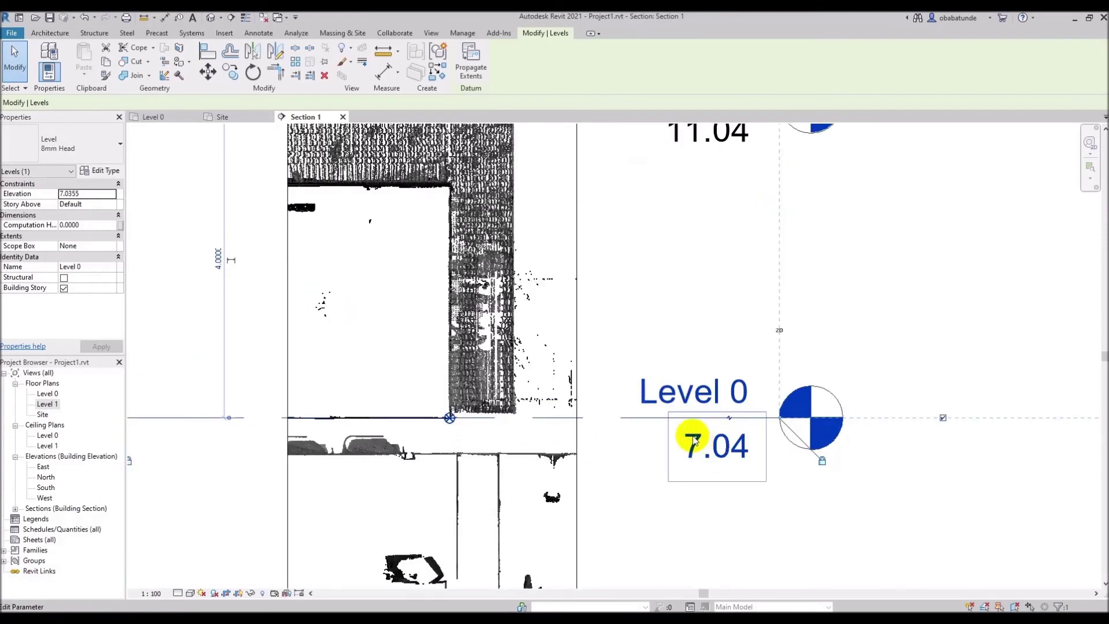
scroll(682, 442, down, 2)
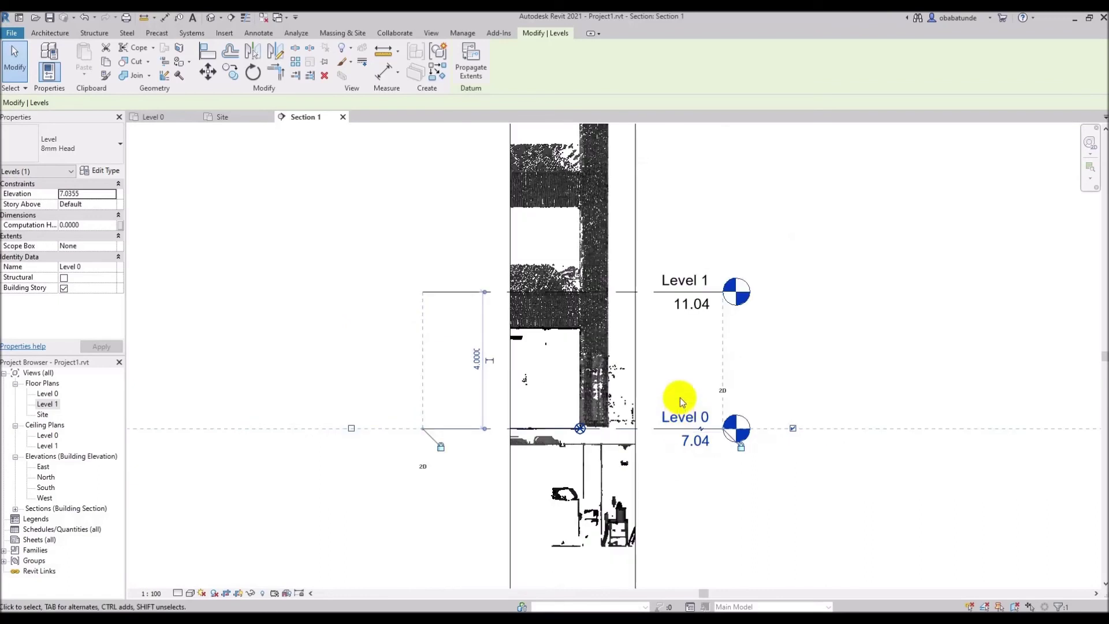
middle_drag(676, 400, 656, 463)
scroll(648, 481, up, 1)
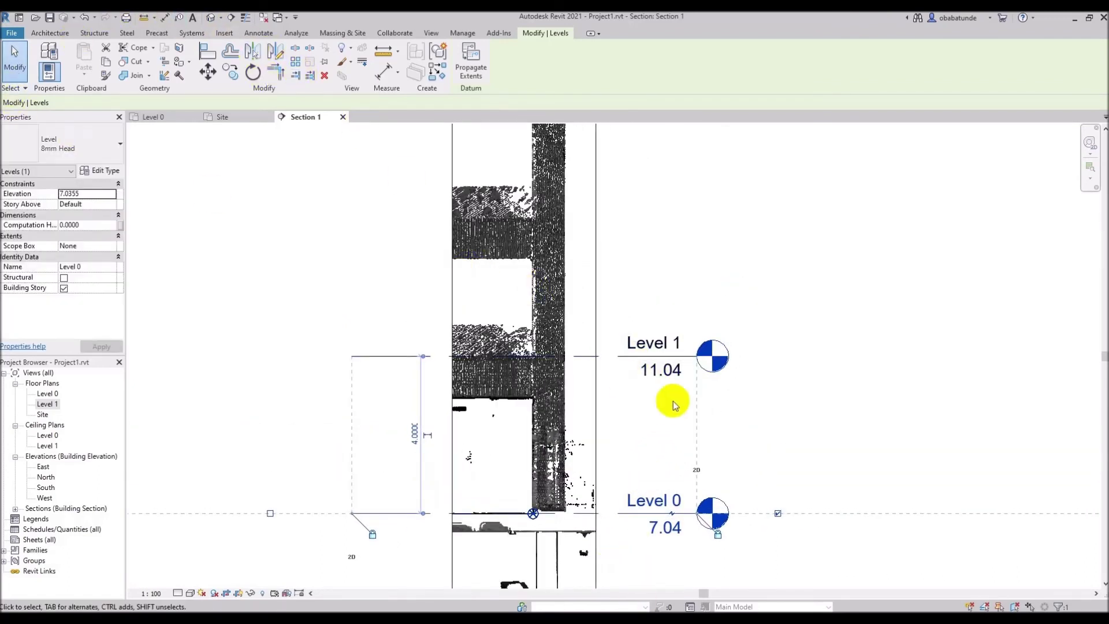
right_click(628, 358)
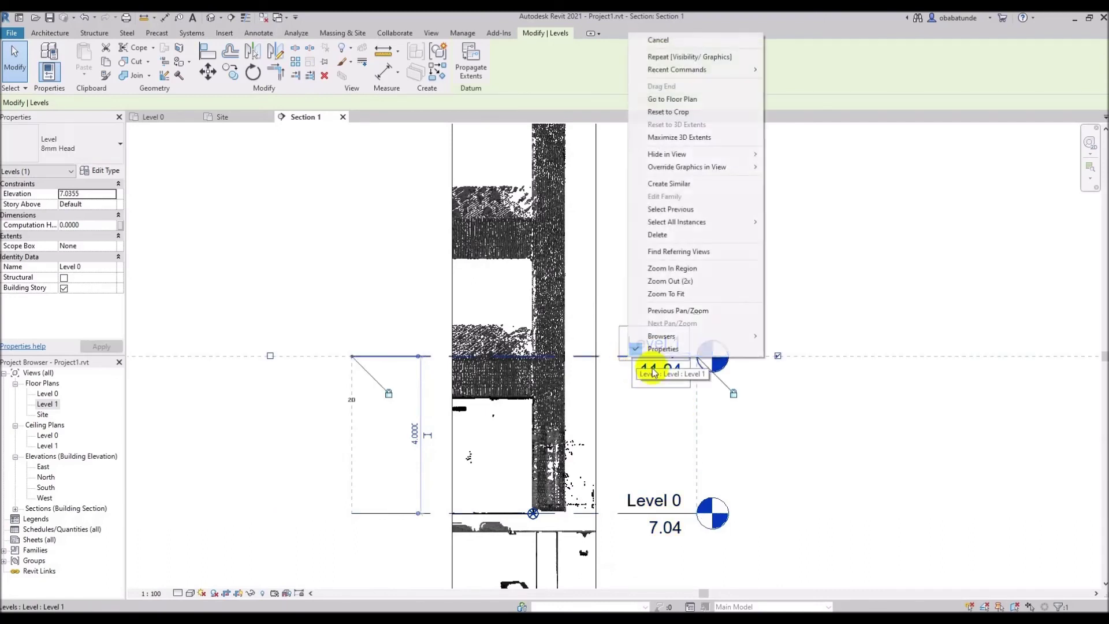
click(669, 183)
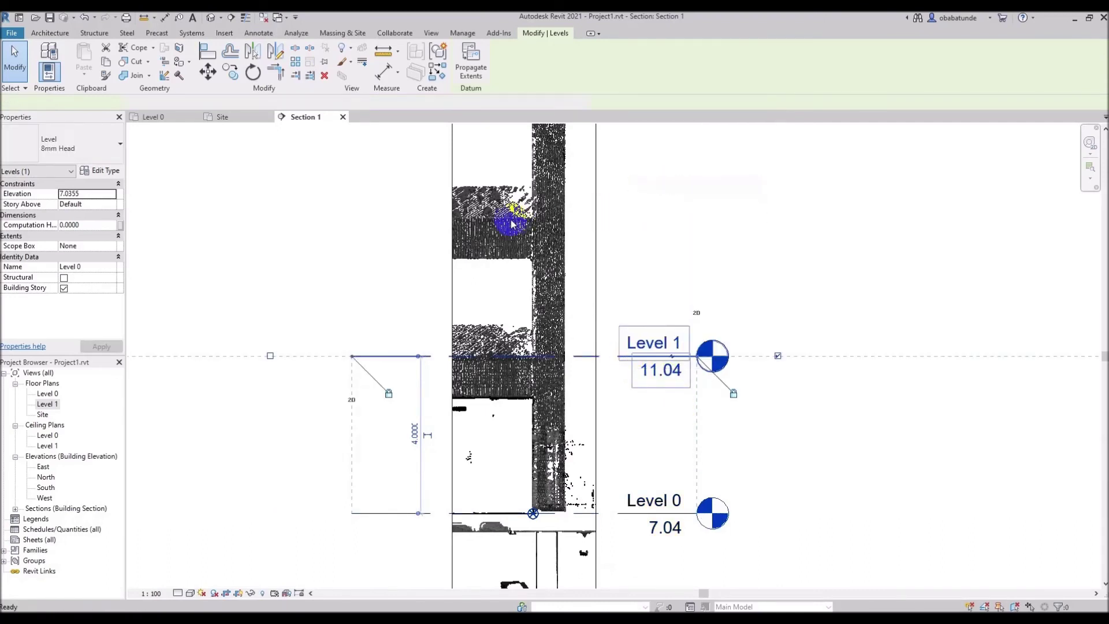
click(700, 227)
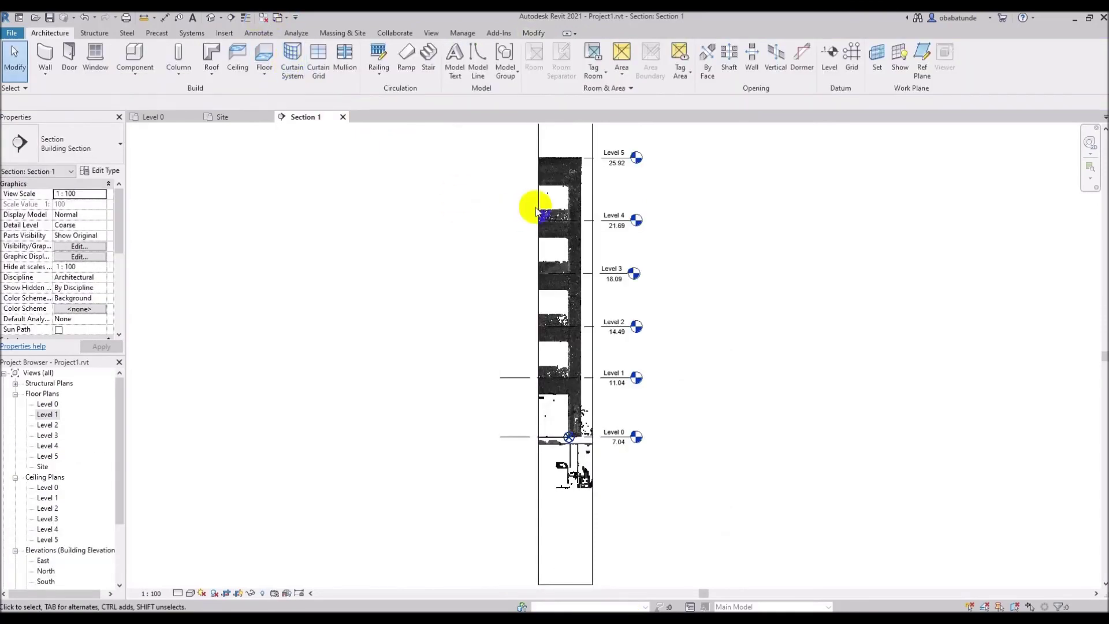
scroll(537, 206, up, 2)
Open the default 3D view and select the Project Base Point to check its coordinates
click(210, 19)
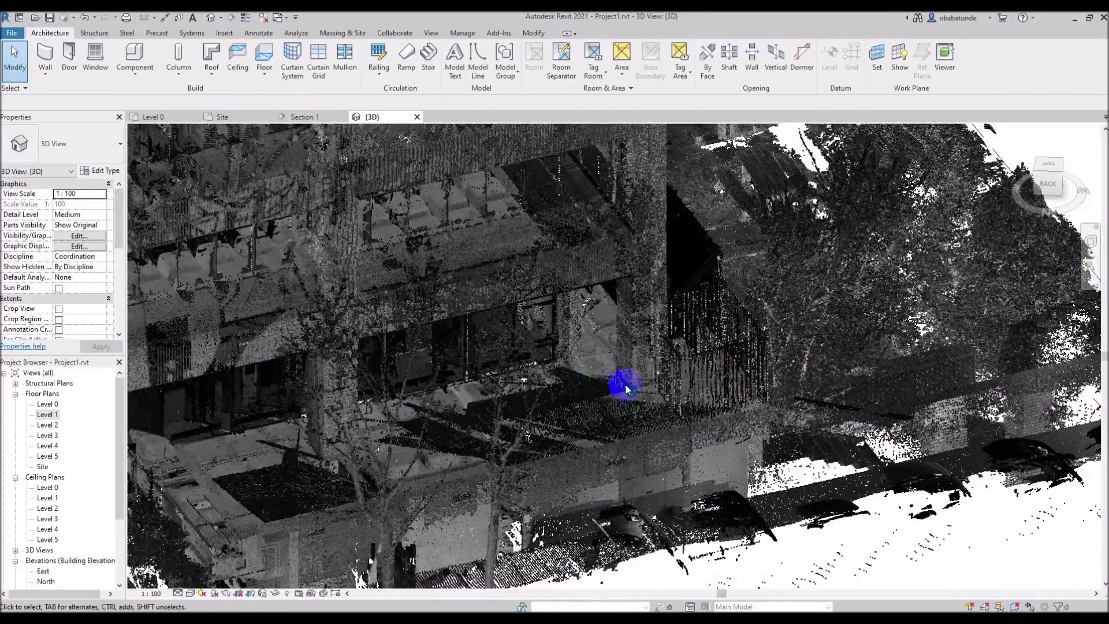
click(631, 391)
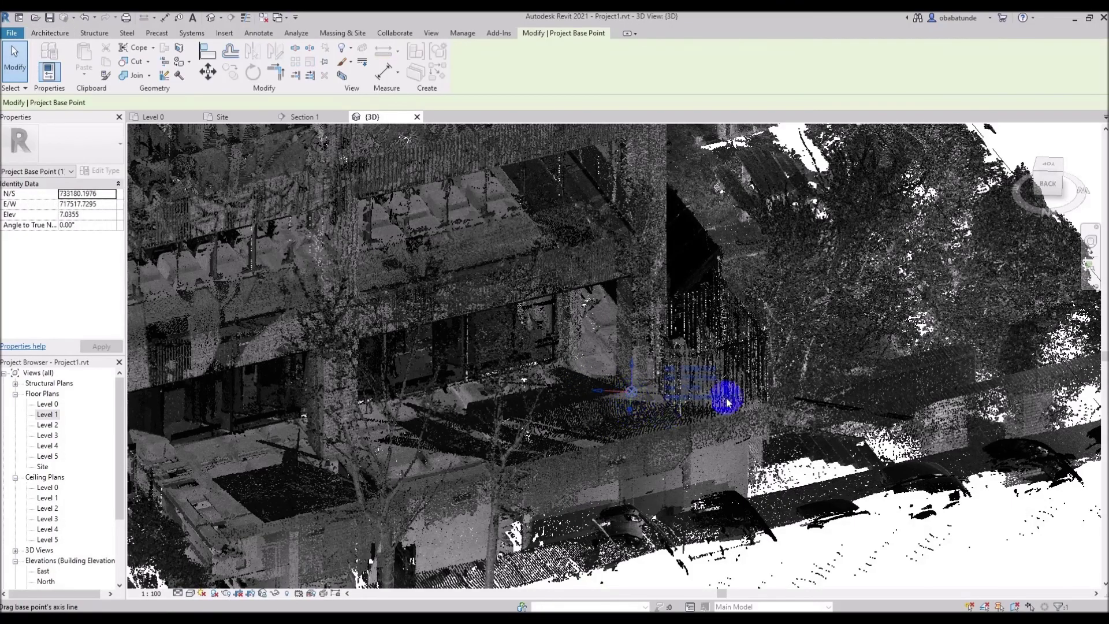
scroll(726, 402, down, 10)
Orbit the point-cloud building to see it from above, along the facade and at its corner
shift+middle_drag(664, 422, 758, 396)
scroll(757, 396, up, 10)
middle_drag(782, 445, 626, 373)
scroll(626, 374, down, 8)
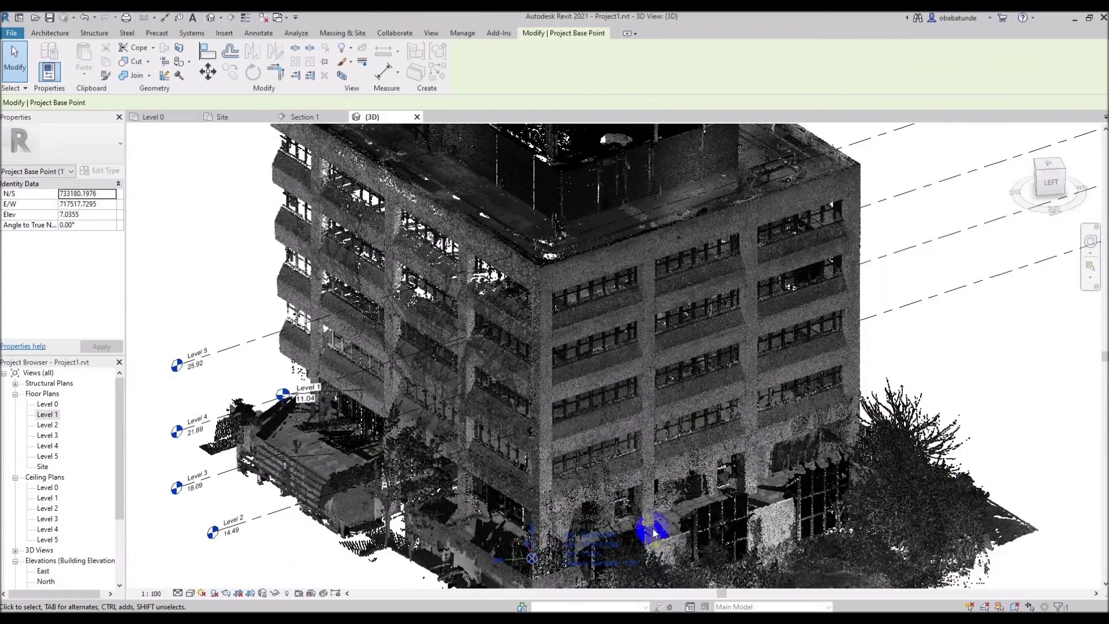
shift+middle_drag(607, 482, 624, 484)
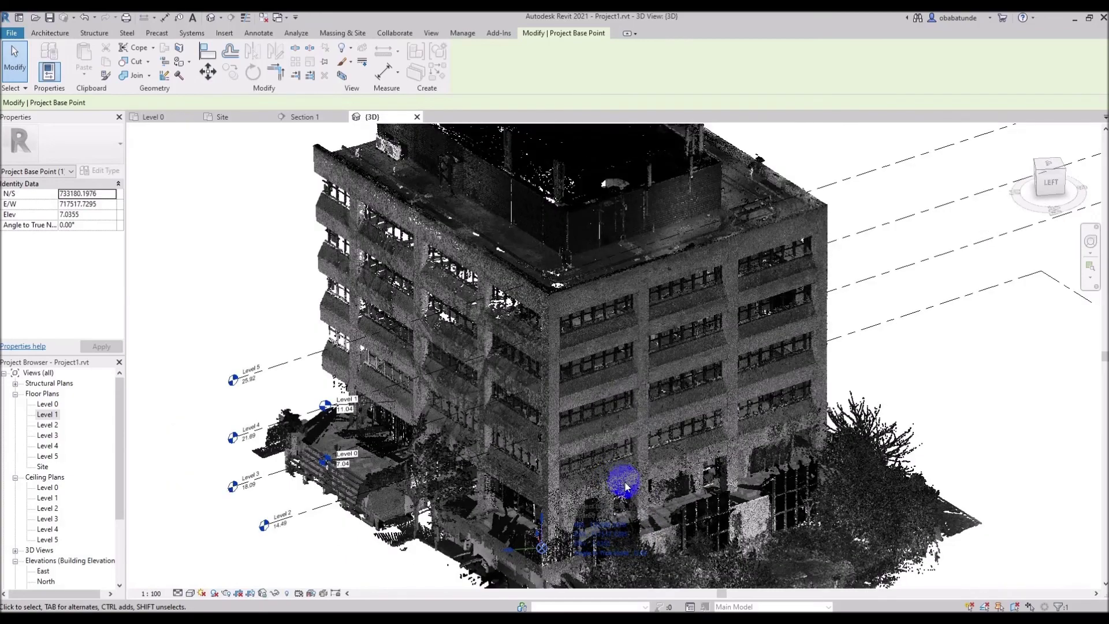